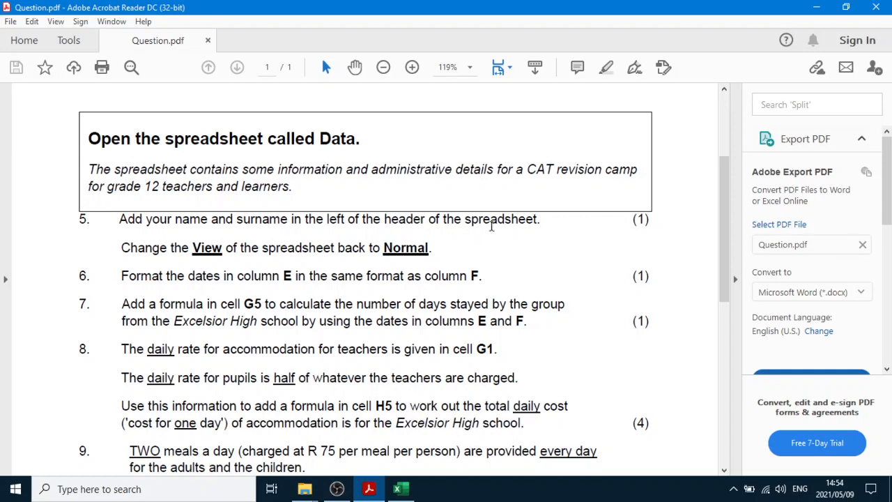
# - Switch to the Data workbook in Excel and add the text "Name" to the centre section of the page header
pyautogui.click(398, 488)
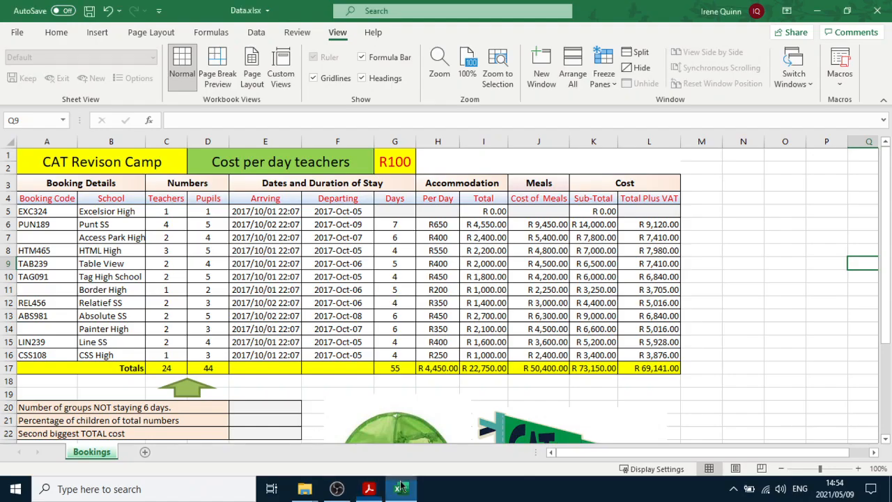
pyautogui.click(96, 33)
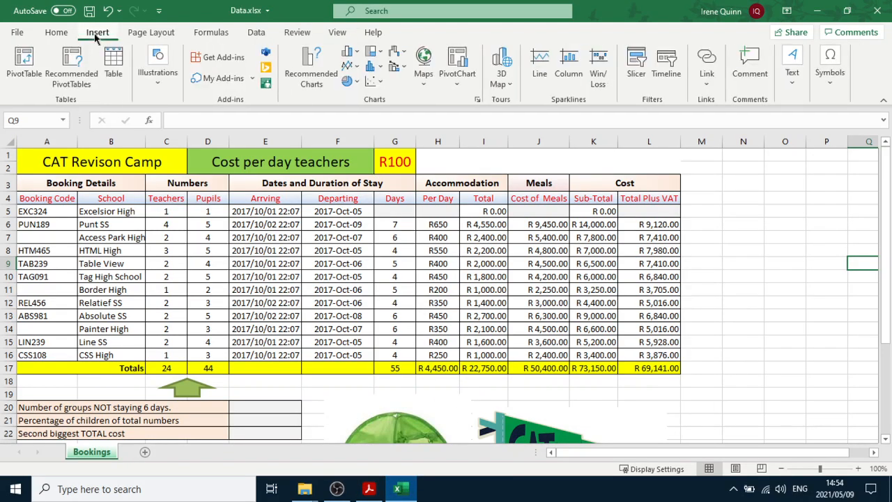
pyautogui.click(792, 76)
pyautogui.click(770, 140)
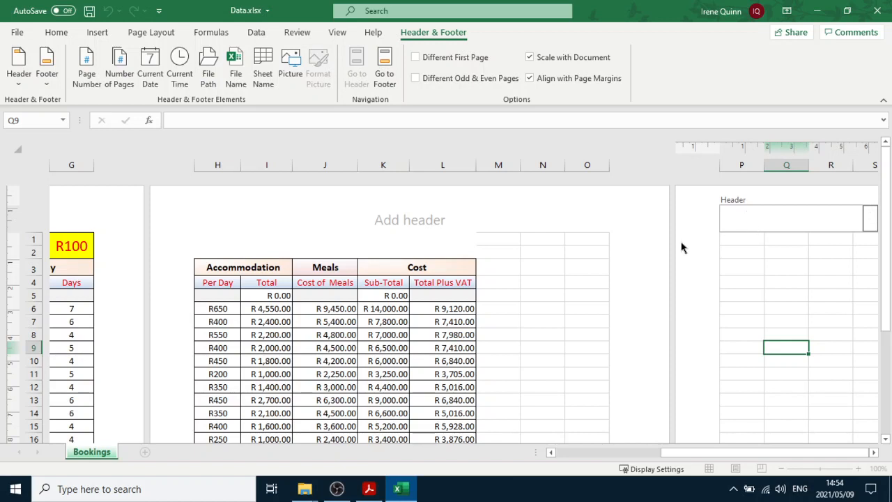
pyautogui.write('Name')
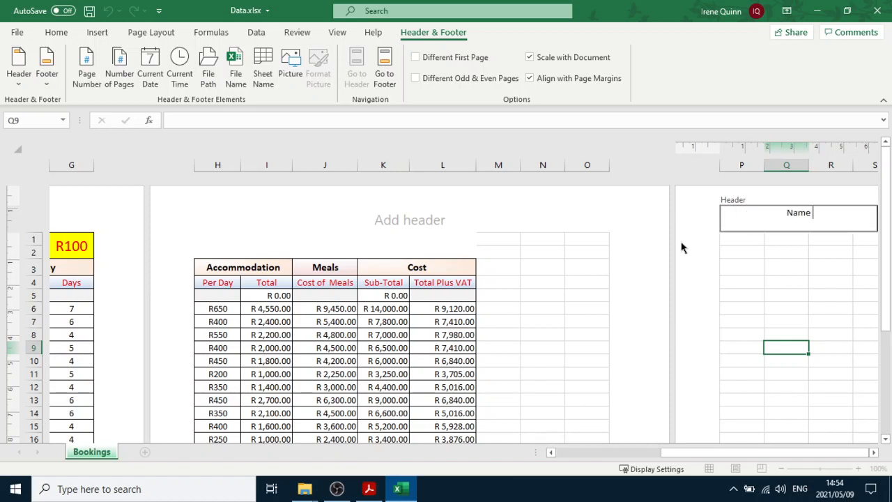
pyautogui.moveTo(695, 451); pyautogui.dragTo(737, 454)
pyautogui.click(613, 362)
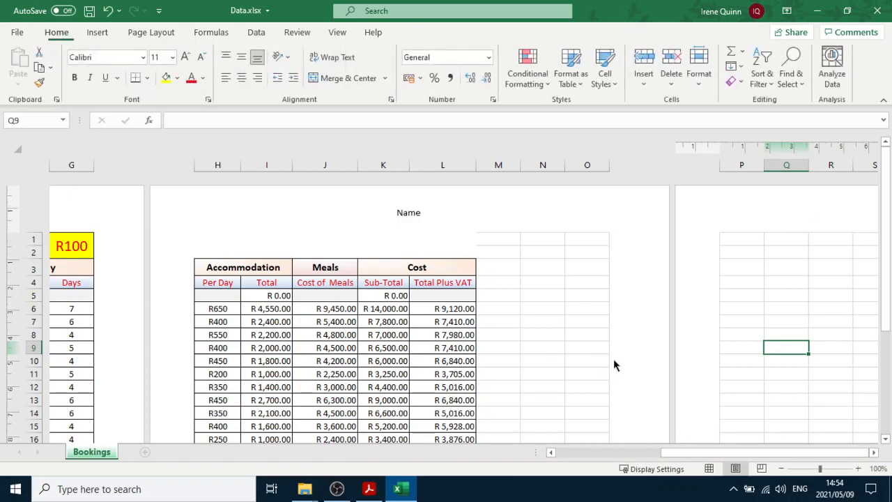
# - Check the header on the first page, then return the Bookings sheet to Normal view
pyautogui.moveTo(678, 458); pyautogui.dragTo(551, 457)
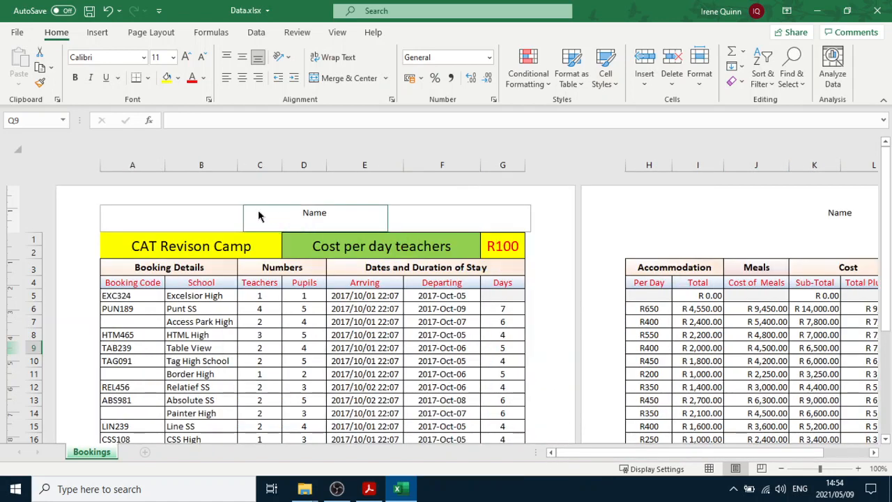
pyautogui.click(481, 347)
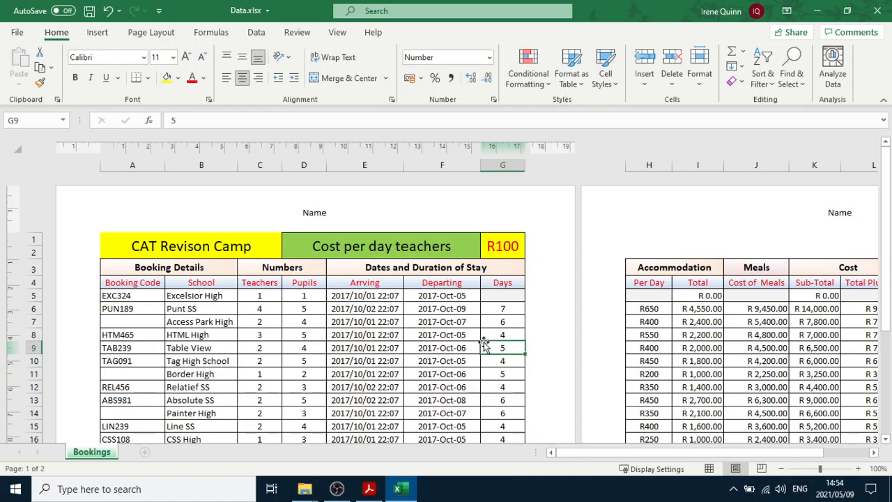
pyautogui.click(338, 33)
pyautogui.click(182, 70)
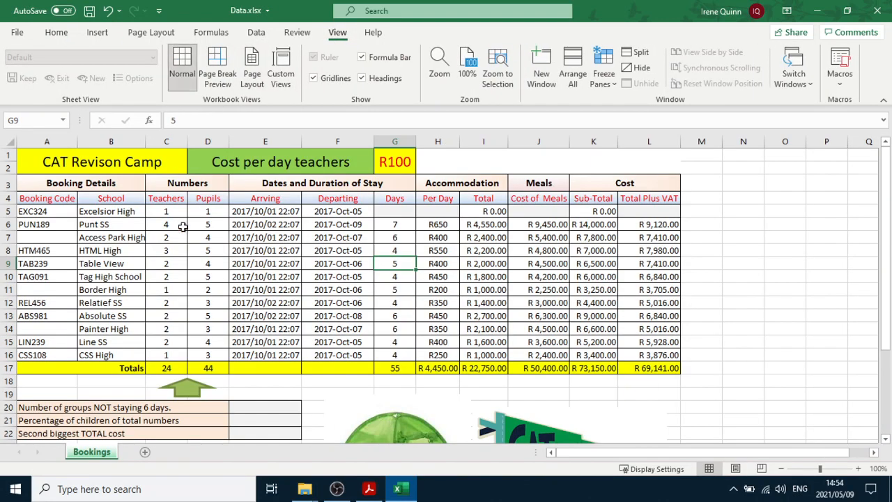
# - Read question 6 in the PDF and copy the date format of F5 onto the arrival dates in E5:E16
pyautogui.click(358, 496)
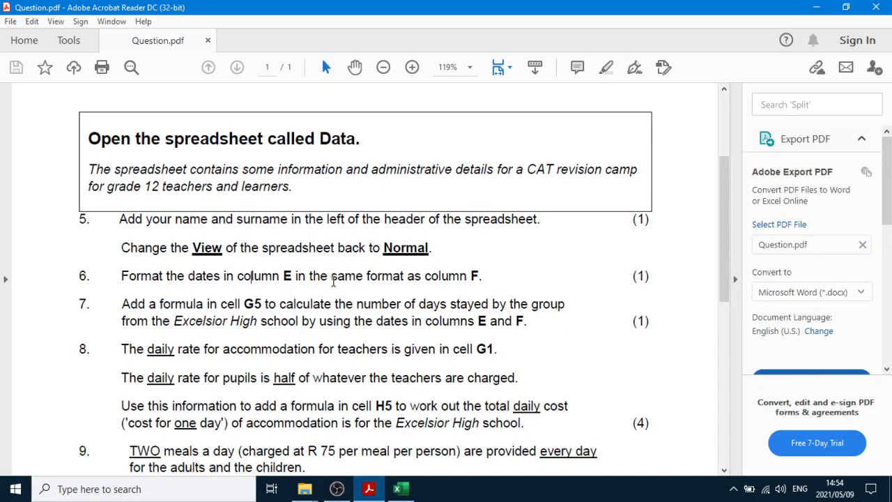
pyautogui.click(399, 488)
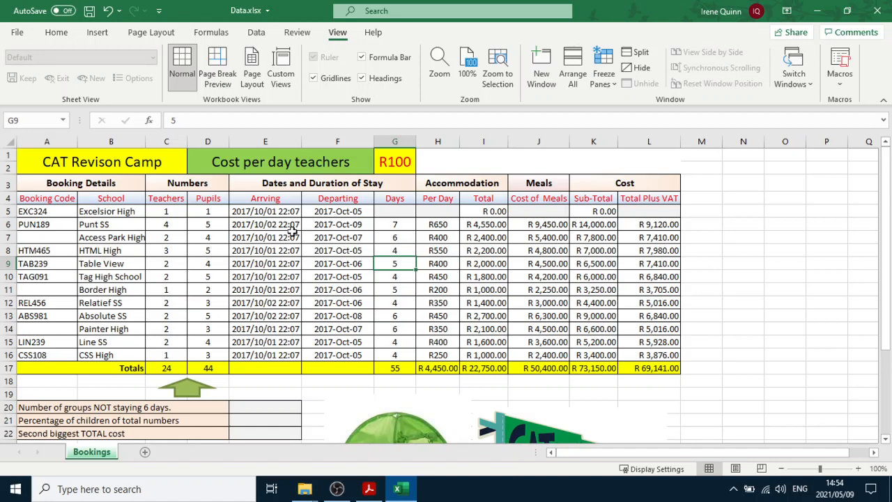
pyautogui.click(269, 212)
pyautogui.click(348, 210)
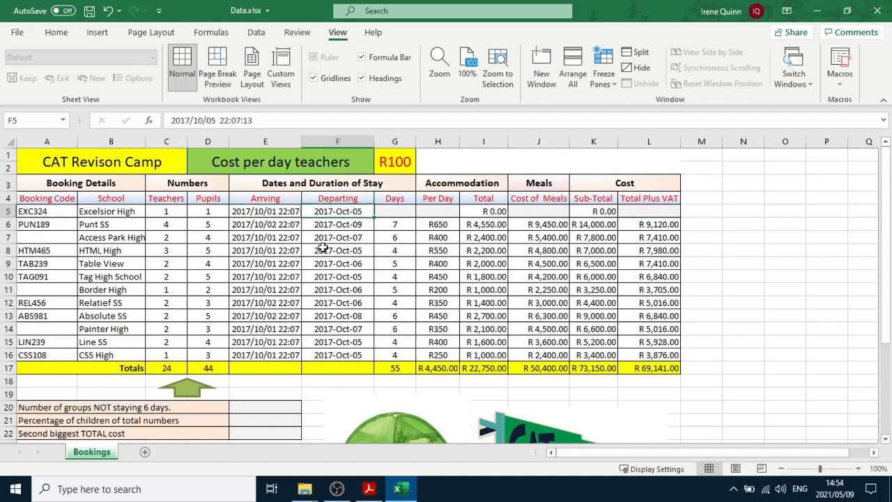
pyautogui.click(858, 469)
pyautogui.click(858, 469)
pyautogui.click(858, 468)
pyautogui.click(858, 468)
pyautogui.click(858, 468)
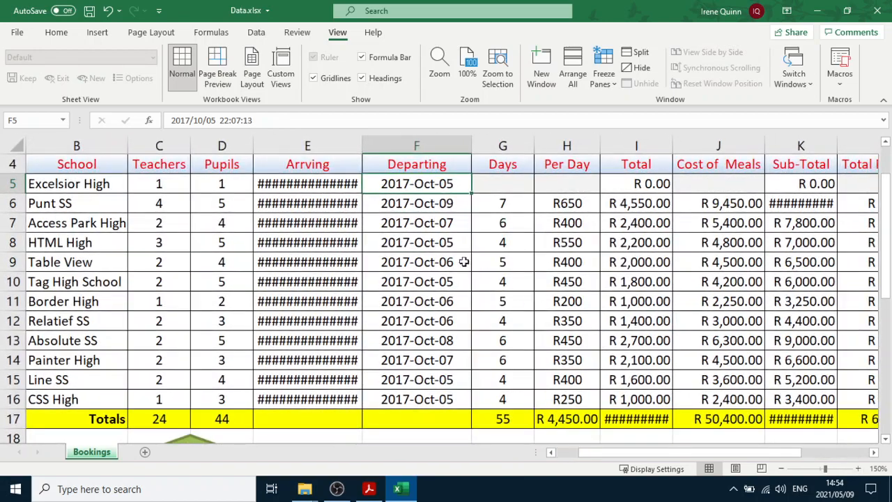
pyautogui.click(55, 35)
pyautogui.click(40, 82)
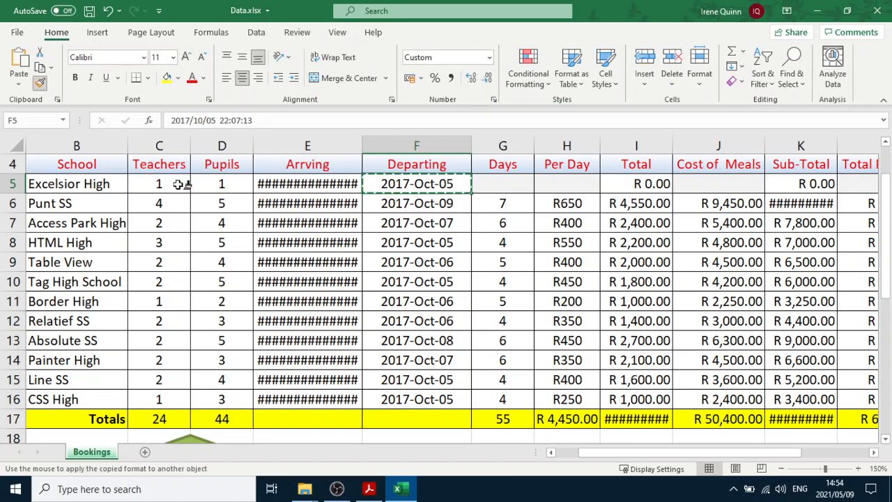
pyautogui.moveTo(299, 177); pyautogui.dragTo(298, 399)
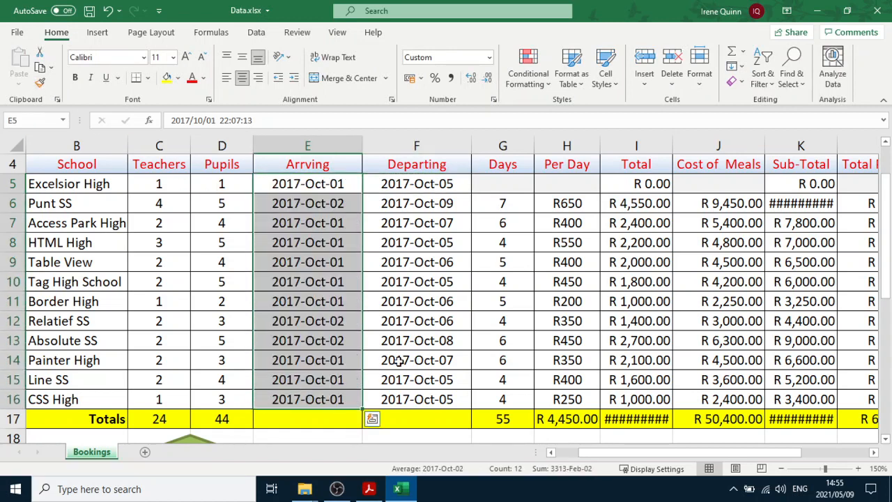
pyautogui.click(421, 288)
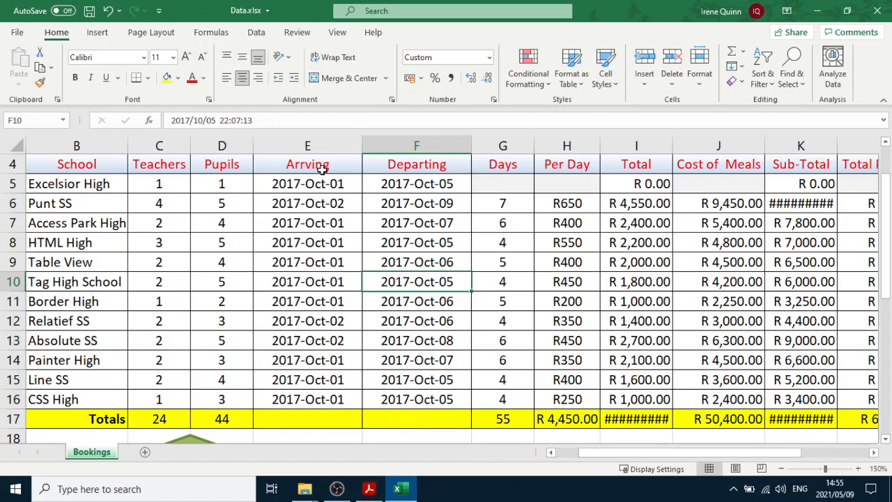
# - Following question 7, calculate Excelsior High's days of stay in G5 with the formula =F5-E5
pyautogui.click(376, 490)
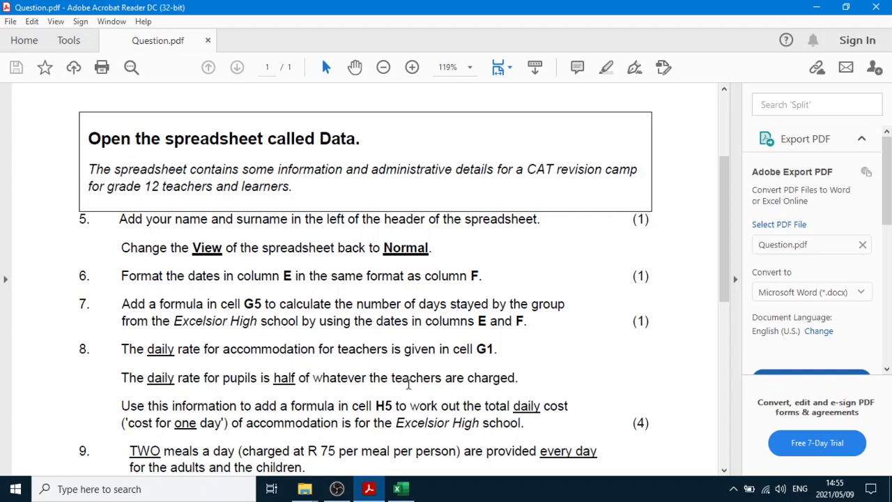
pyautogui.click(398, 488)
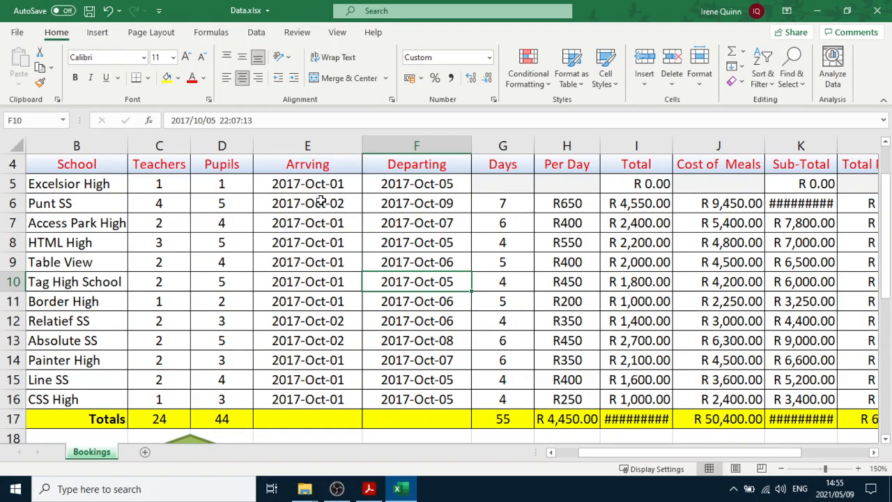
pyautogui.click(421, 188)
pyautogui.click(501, 187)
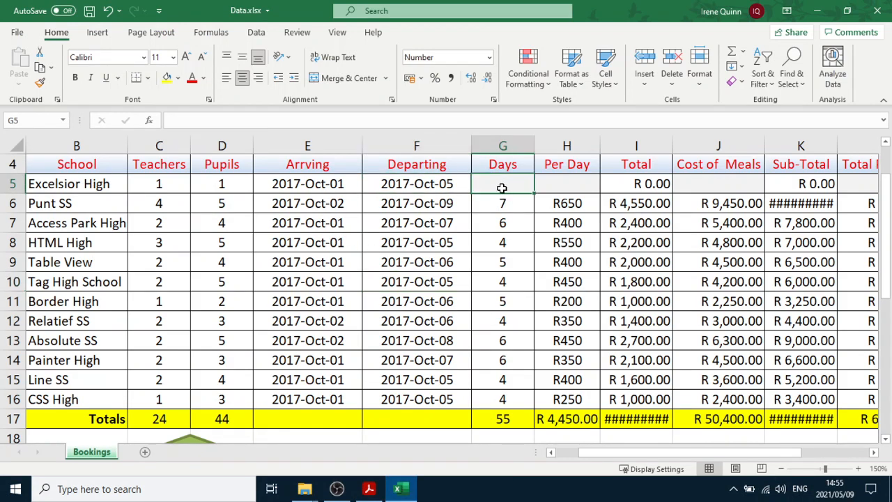
pyautogui.write('=')
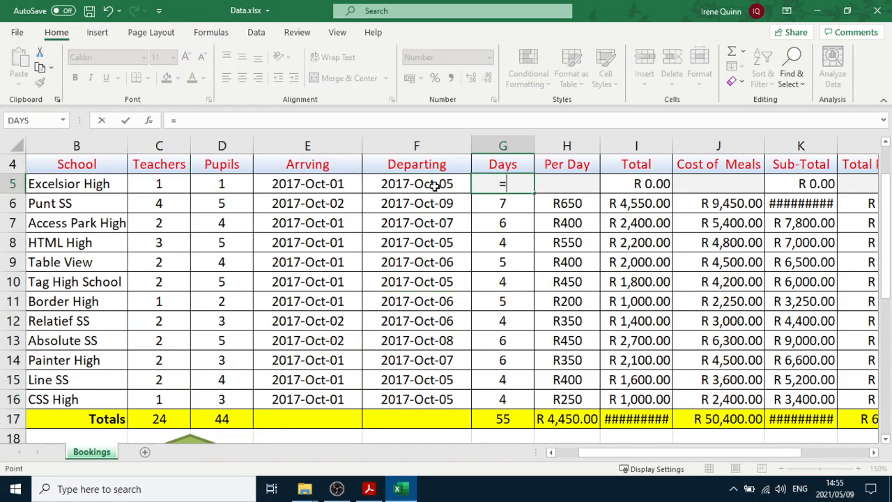
pyautogui.click(432, 188)
pyautogui.write('-')
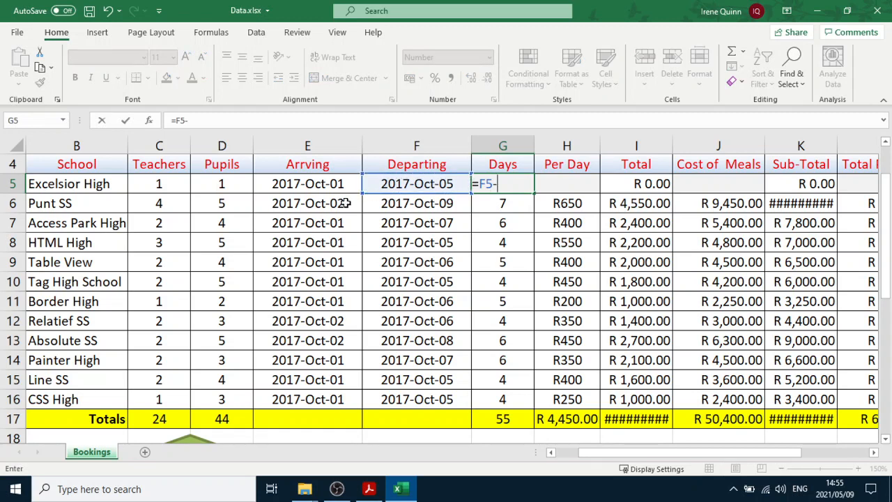
pyautogui.click(326, 185)
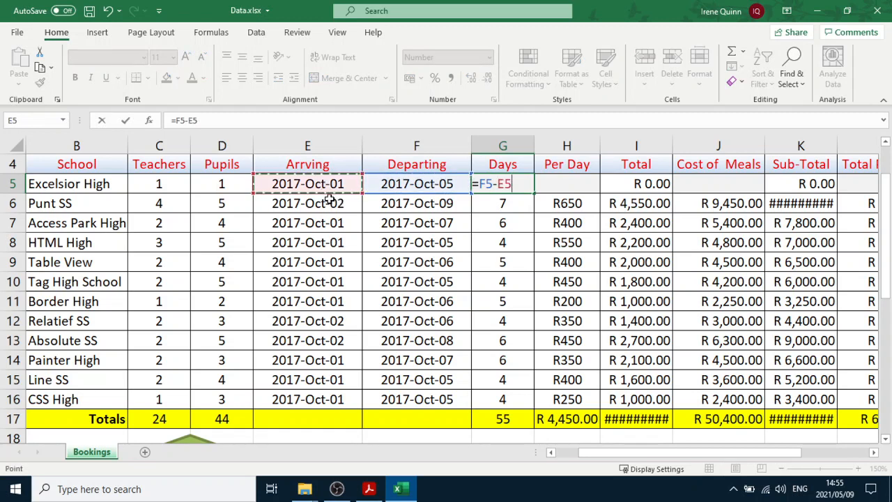
pyautogui.press('Return')
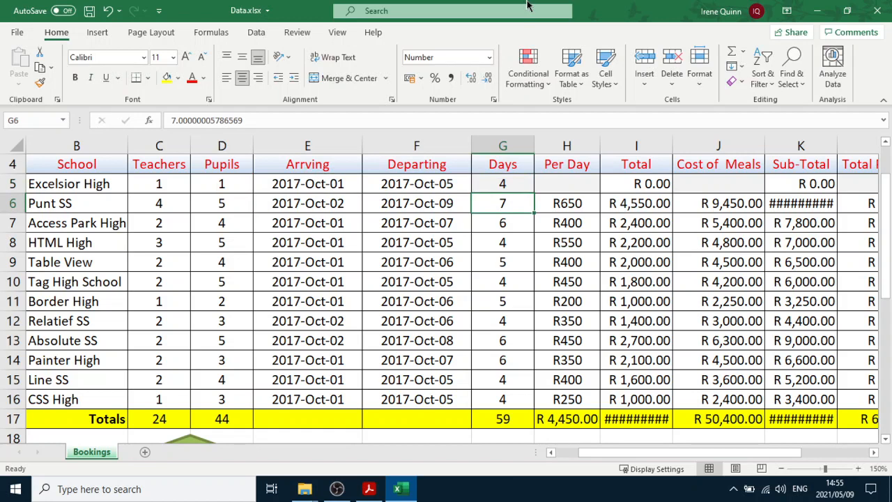
pyautogui.click(503, 184)
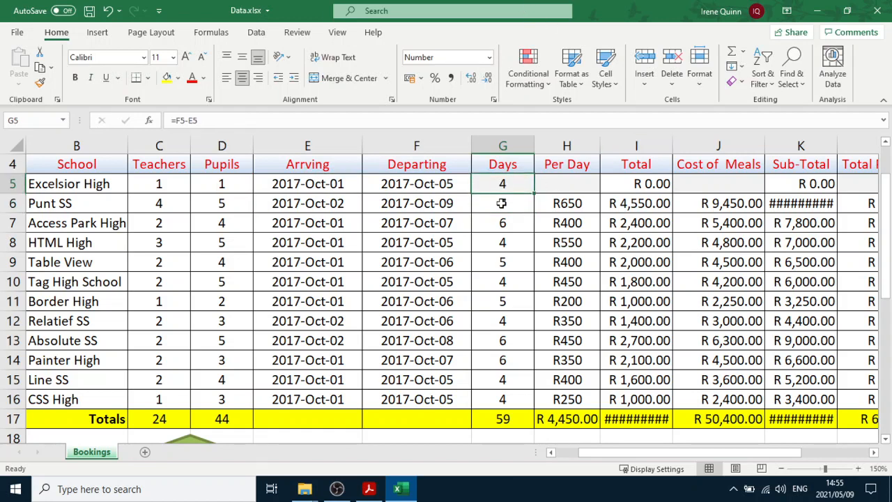
pyautogui.click(501, 203)
pyautogui.click(502, 184)
# - Examine question 8 in the PDF alongside the teacher rate in G1, Excelsior High's teacher and pupil numbers, and the per-day accommodation costs
pyautogui.click(372, 491)
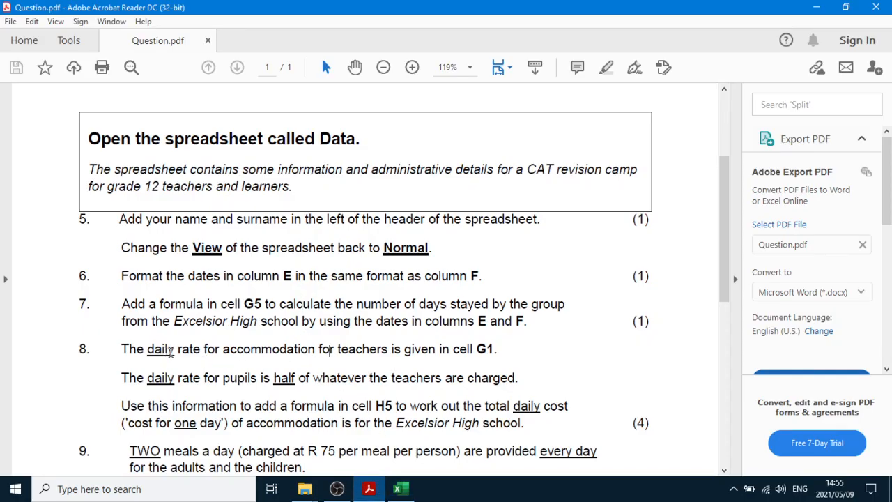
pyautogui.click(398, 490)
pyautogui.scroll(1, 519, 339)
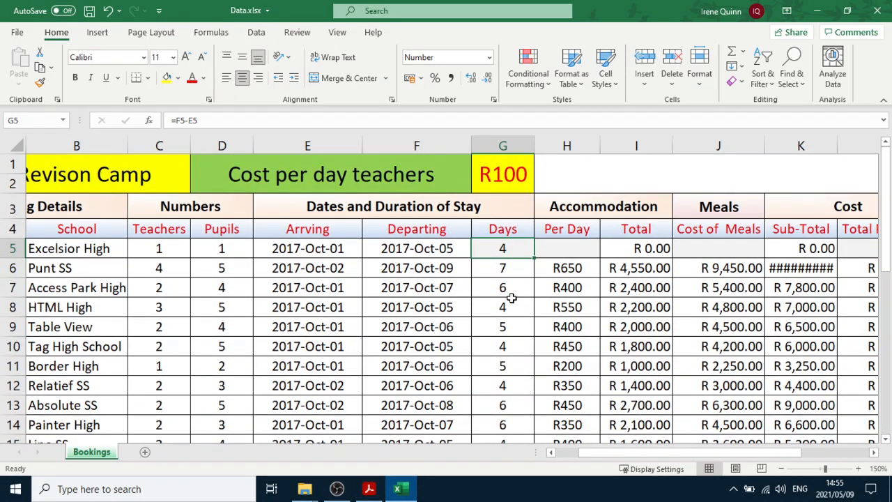
pyautogui.click(522, 178)
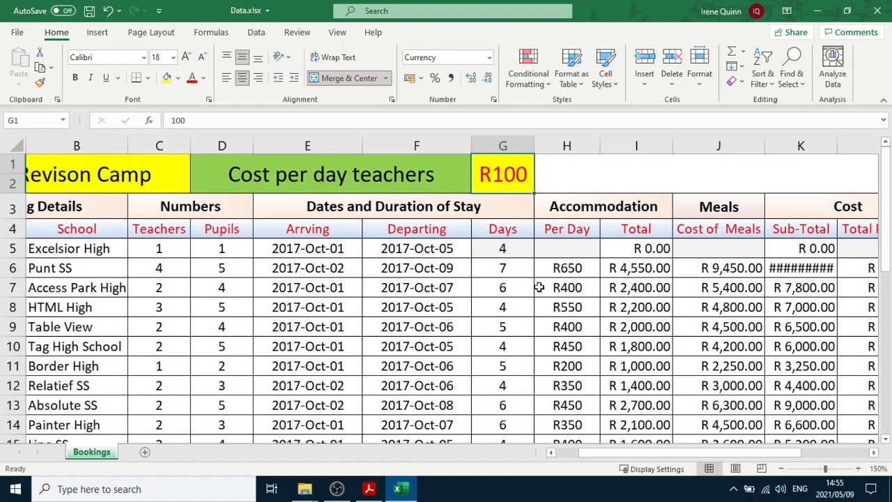
pyautogui.click(561, 251)
pyautogui.click(368, 488)
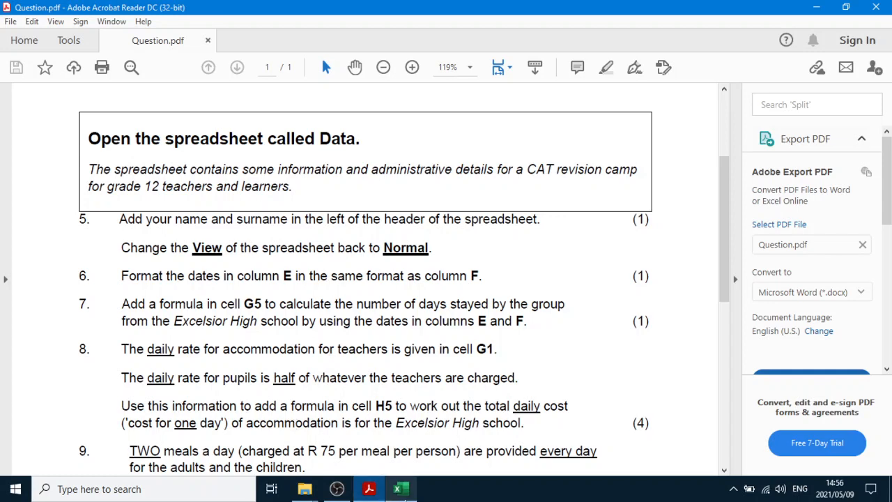
pyautogui.click(407, 490)
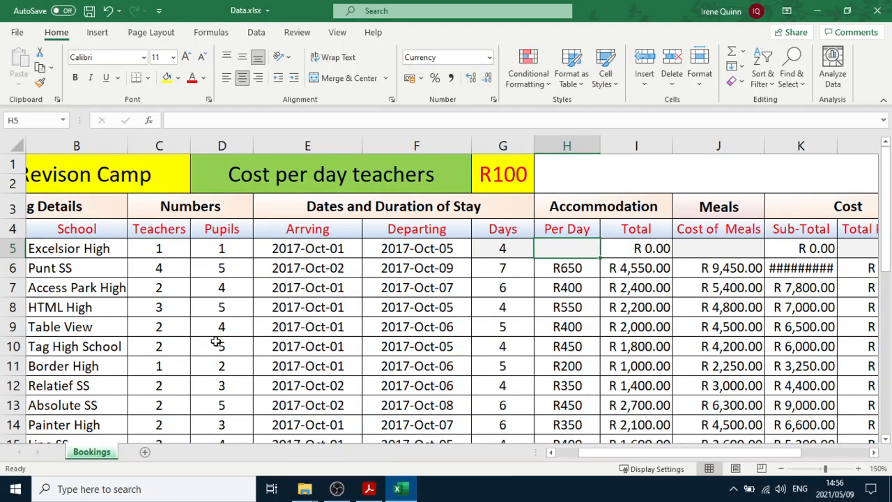
pyautogui.click(174, 258)
pyautogui.click(223, 253)
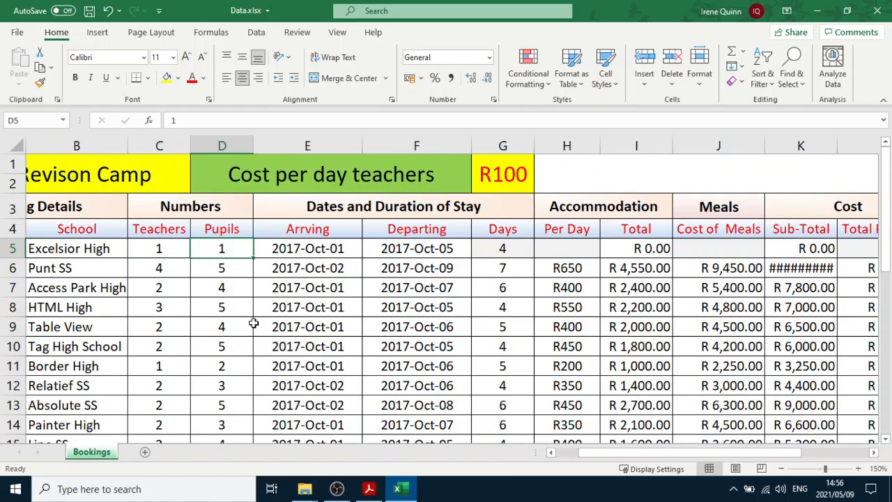
pyautogui.click(160, 250)
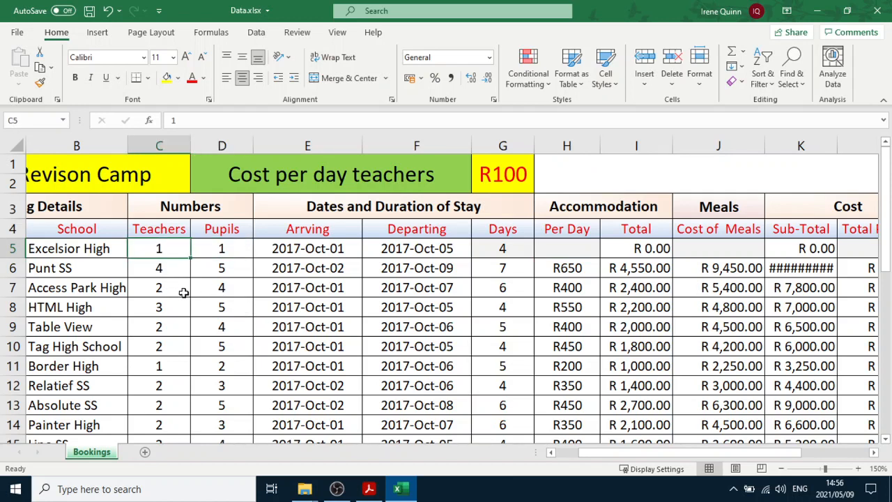
pyautogui.click(574, 250)
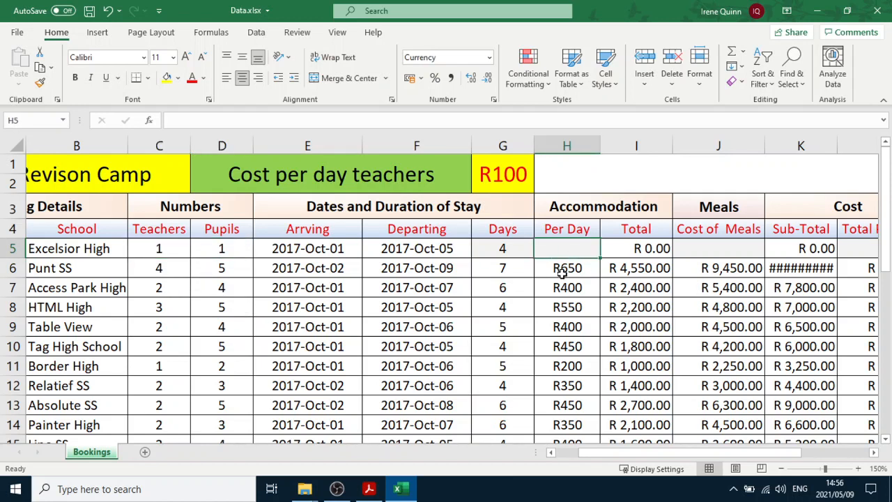
pyautogui.click(563, 273)
pyautogui.click(565, 286)
pyautogui.click(576, 308)
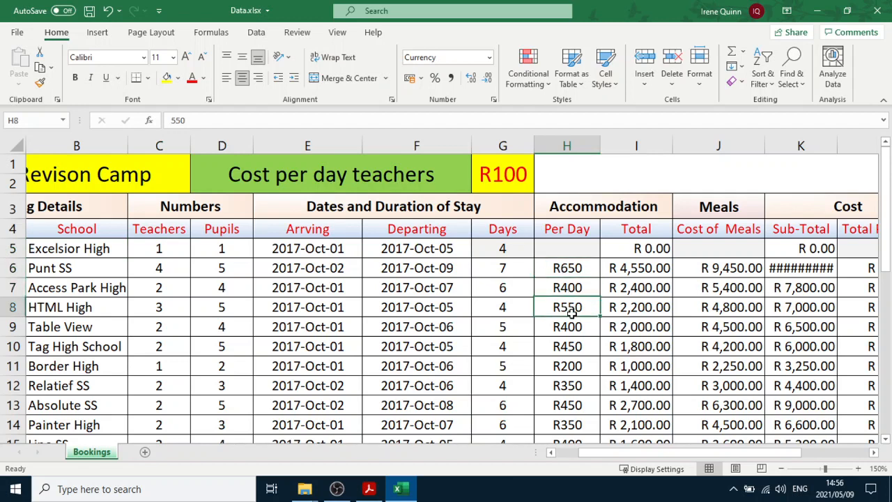
# - Calculate Excelsior High's daily accommodation cost in H5 with the formula =C5*G1 +D5*100/2
pyautogui.click(577, 252)
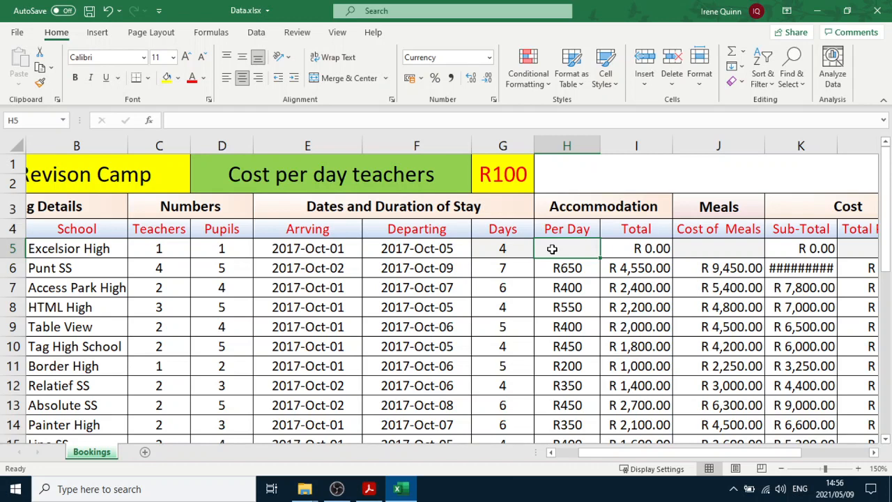
pyautogui.write('=')
pyautogui.click(164, 250)
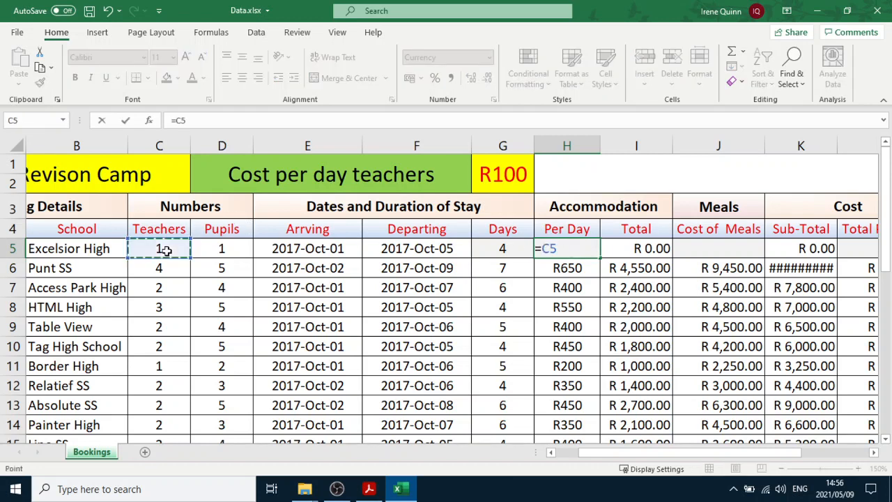
pyautogui.write('*')
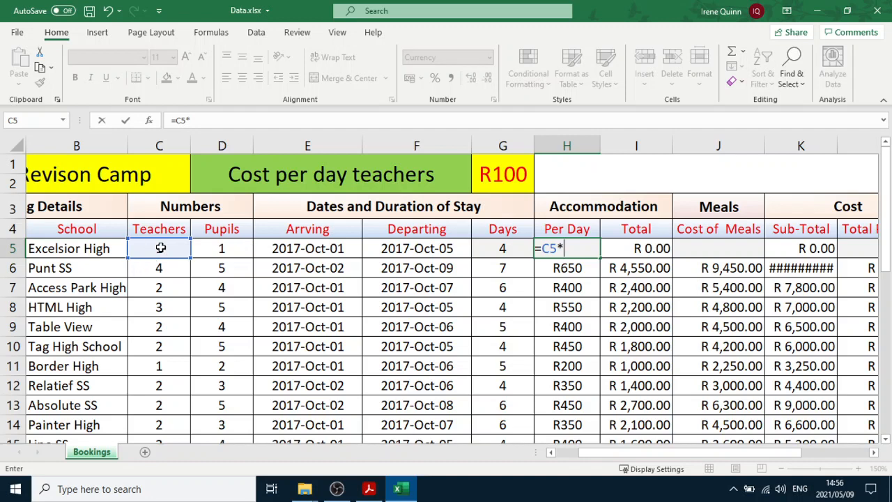
pyautogui.click(511, 176)
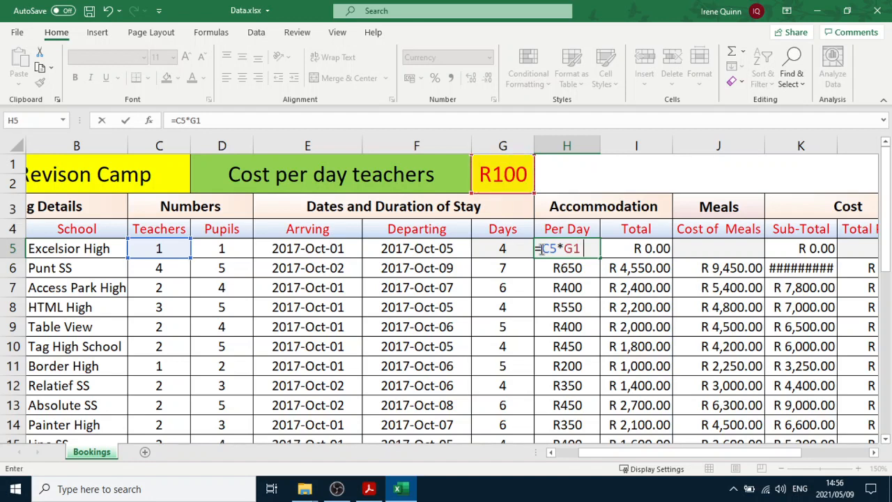
pyautogui.write('+')
pyautogui.click(218, 250)
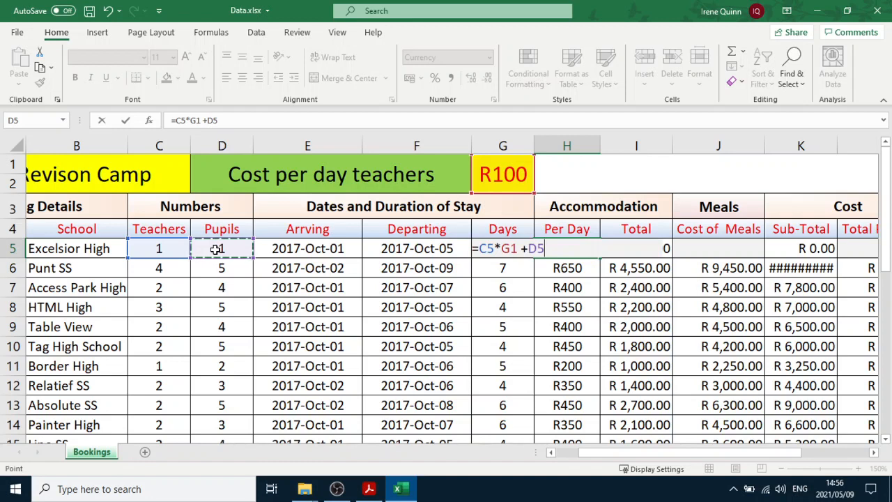
pyautogui.write('*100/2')
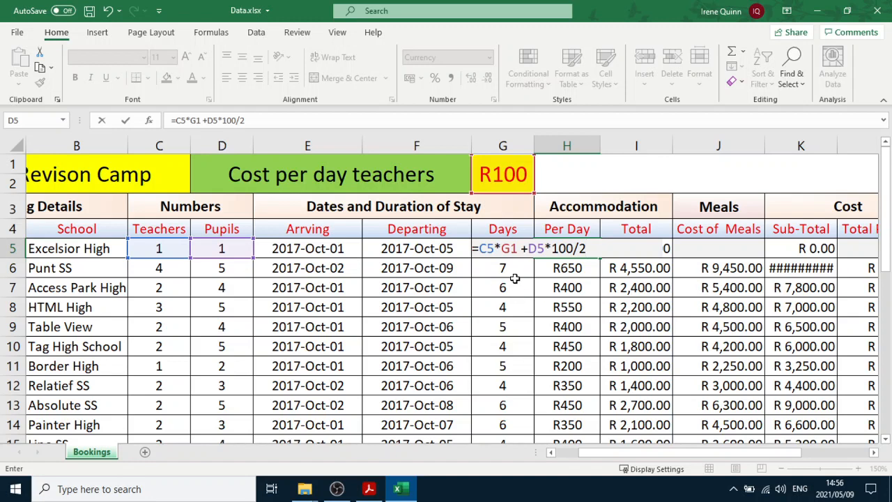
pyautogui.press('Return')
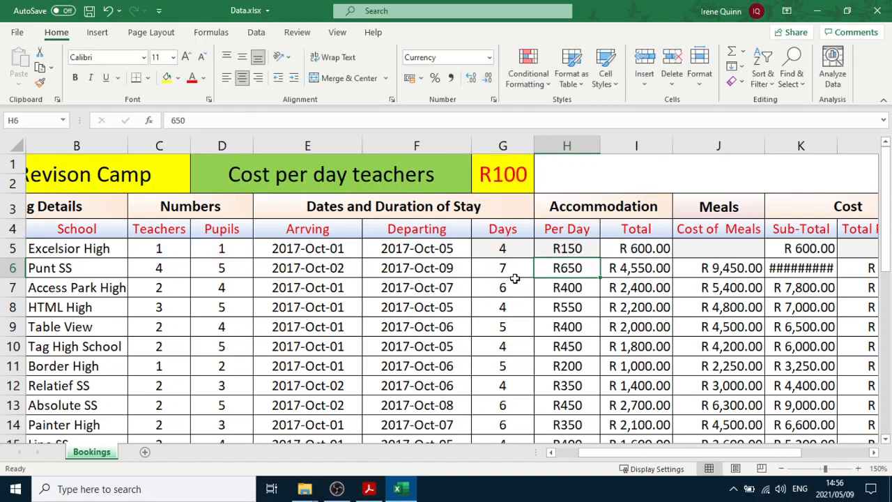
pyautogui.click(559, 247)
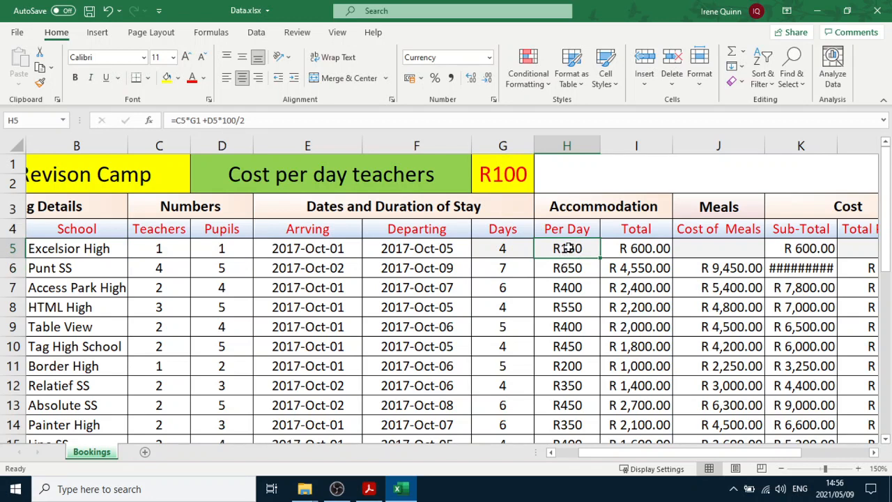
# - Read question 9 about the meal costs in the PDF and examine the Cost of Meals column in the Bookings sheet
pyautogui.click(369, 488)
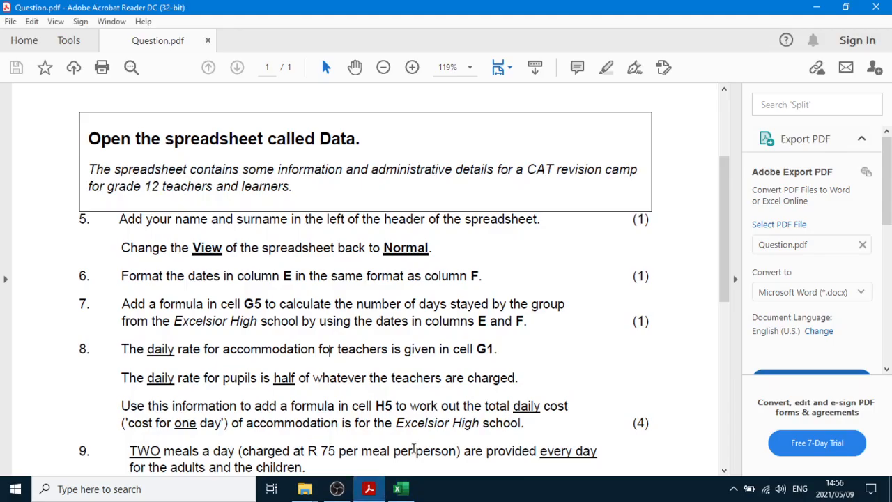
pyautogui.scroll(-2, 285, 395)
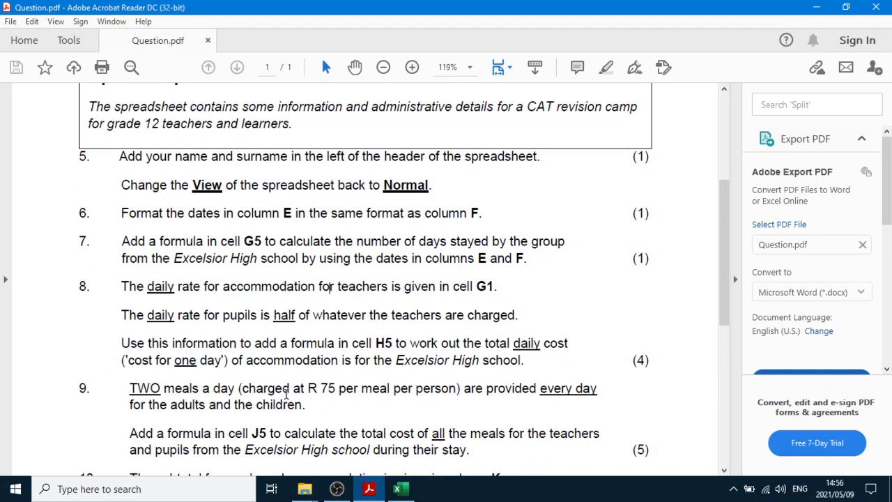
pyautogui.scroll(-2, 245, 399)
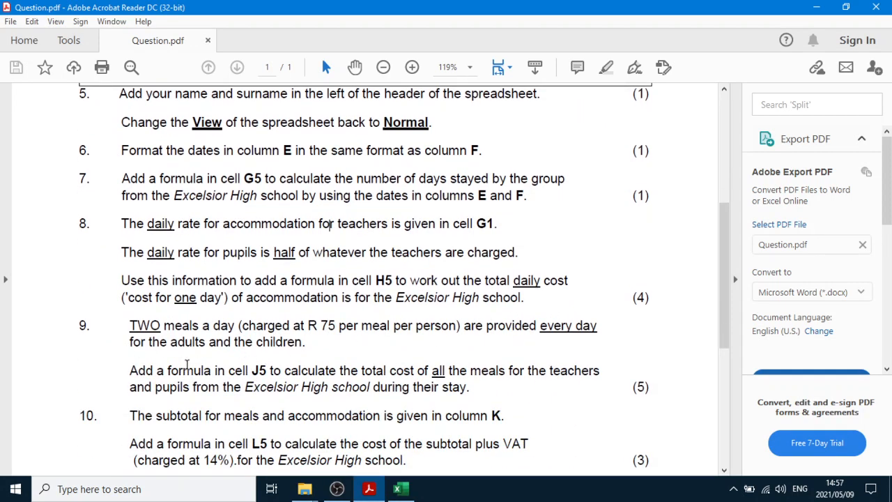
pyautogui.scroll(-1, 248, 369)
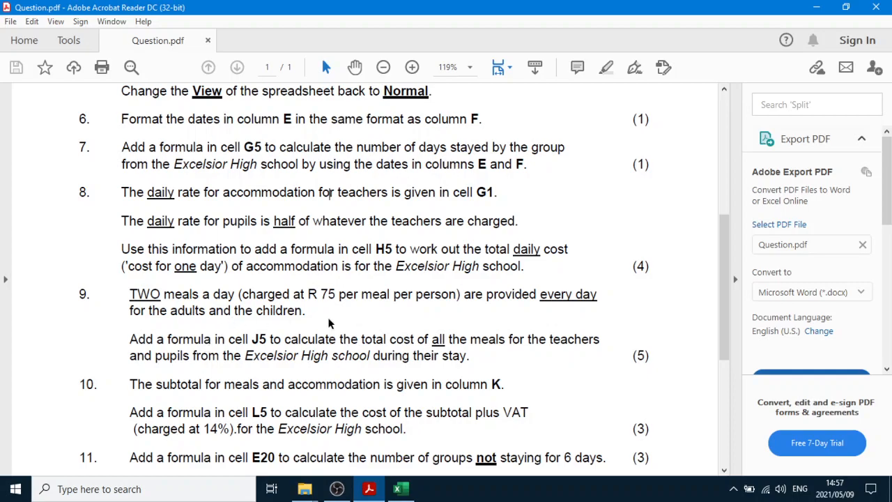
pyautogui.click(398, 488)
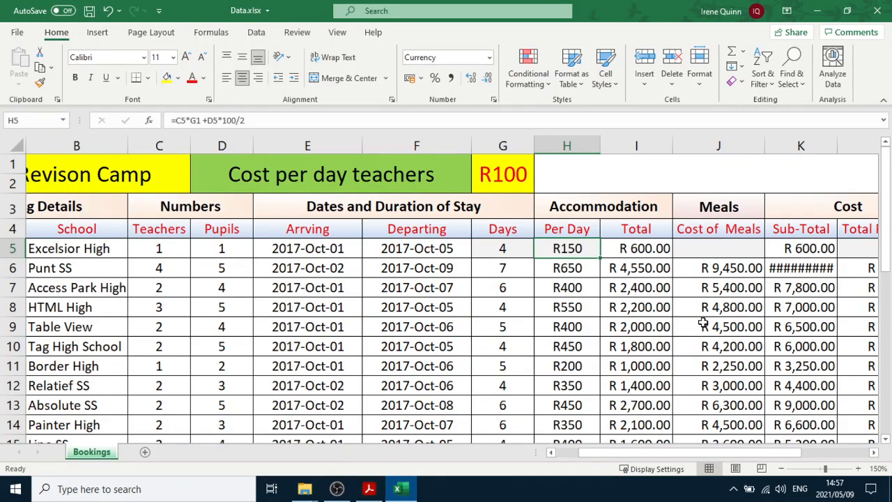
pyautogui.click(718, 255)
pyautogui.click(714, 276)
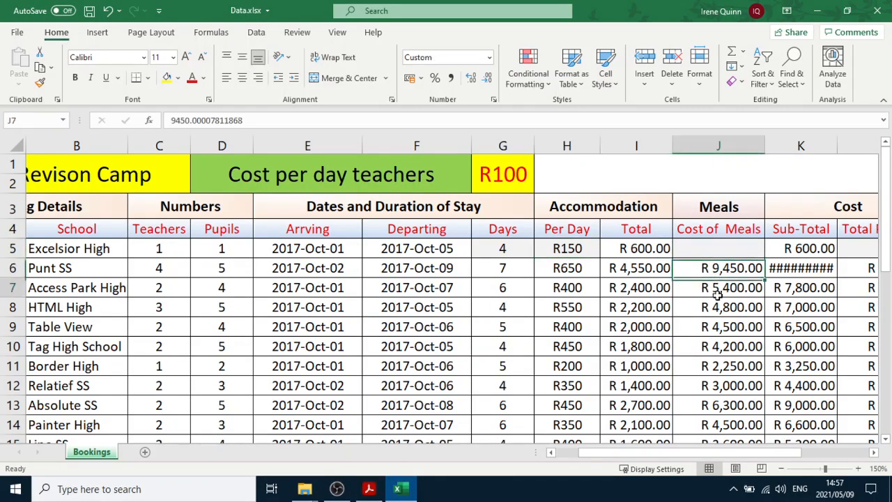
pyautogui.click(715, 288)
pyautogui.click(717, 252)
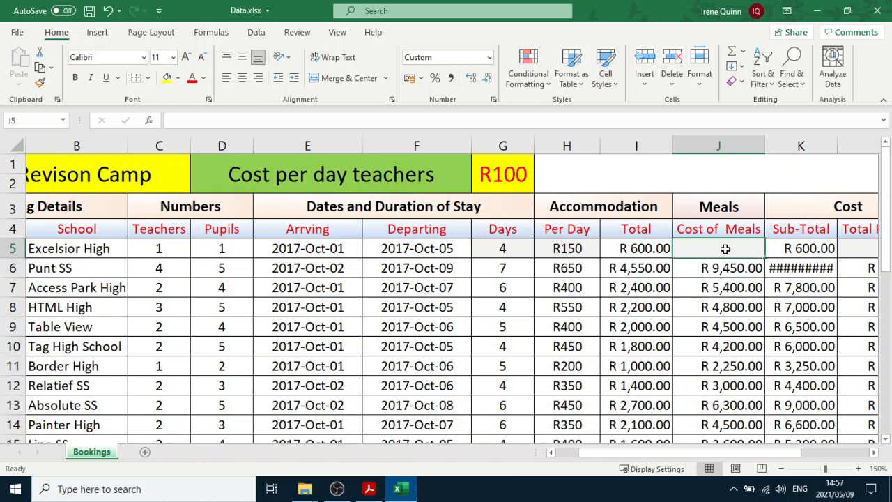
pyautogui.write('=')
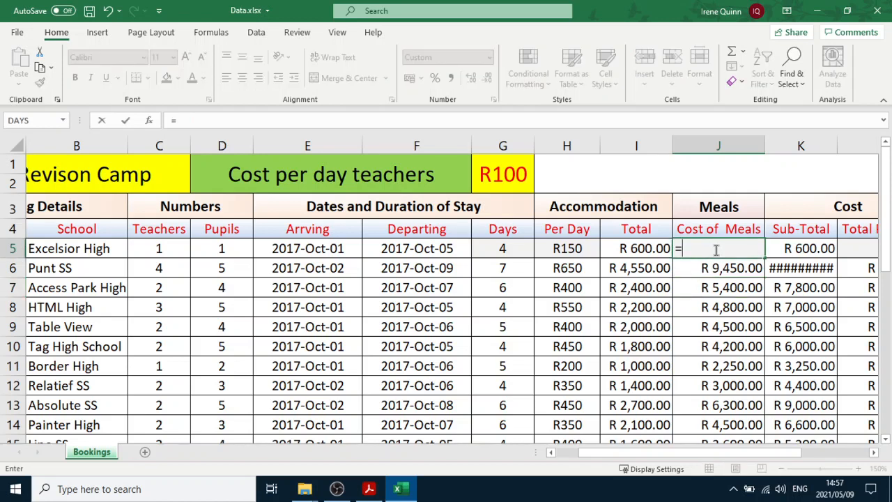
pyautogui.click(173, 251)
pyautogui.press('F9')
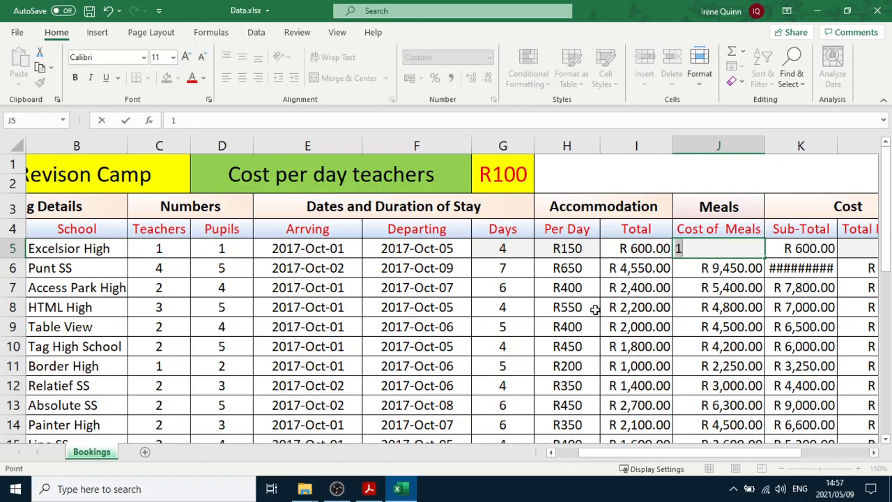
pyautogui.press('BackSpace')
# - Enter the formula =(C5+D5)*2*75 in J5 for Excelsior High's meals, consulting question 9 for the price per meal
pyautogui.write('=')
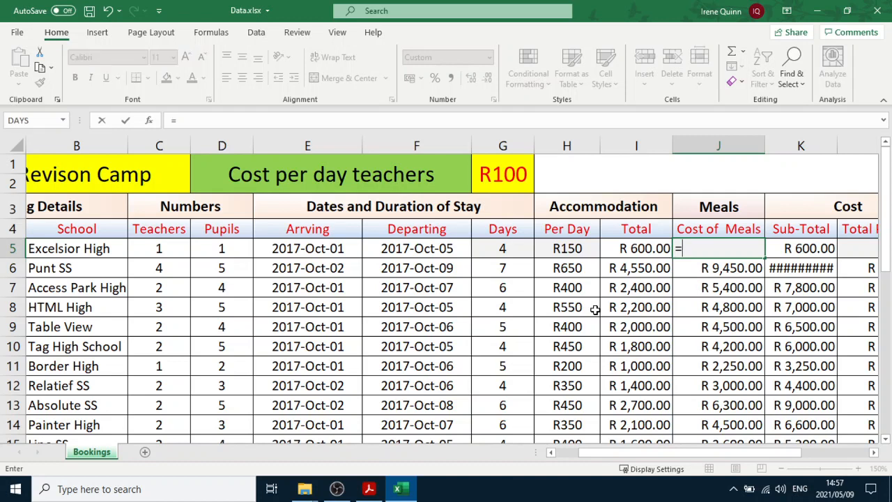
pyautogui.click(173, 252)
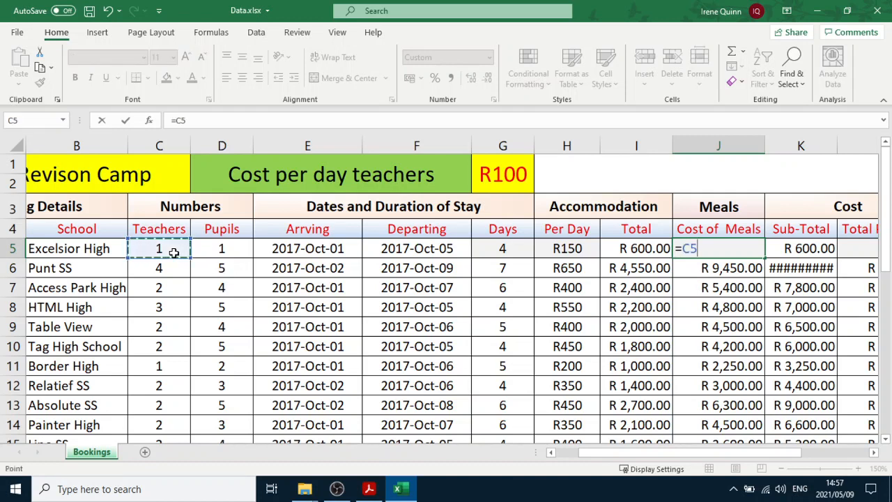
pyautogui.write('+')
pyautogui.click(218, 250)
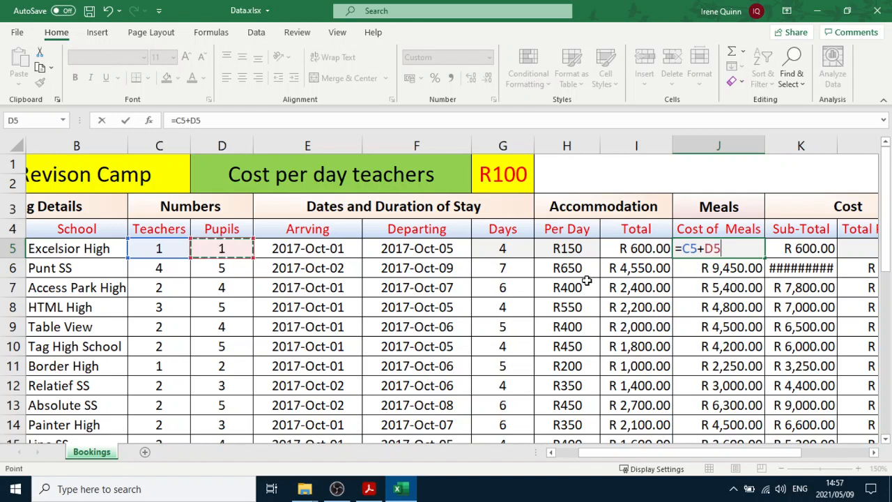
pyautogui.click(683, 253)
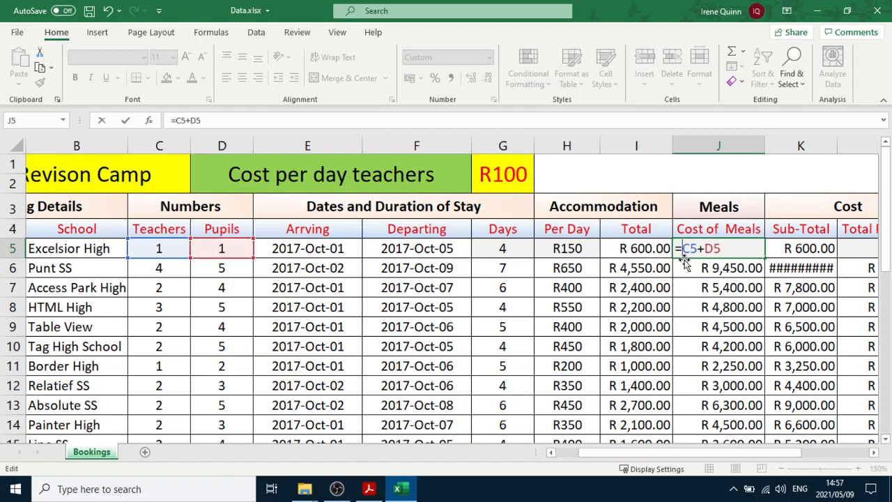
pyautogui.write('(')
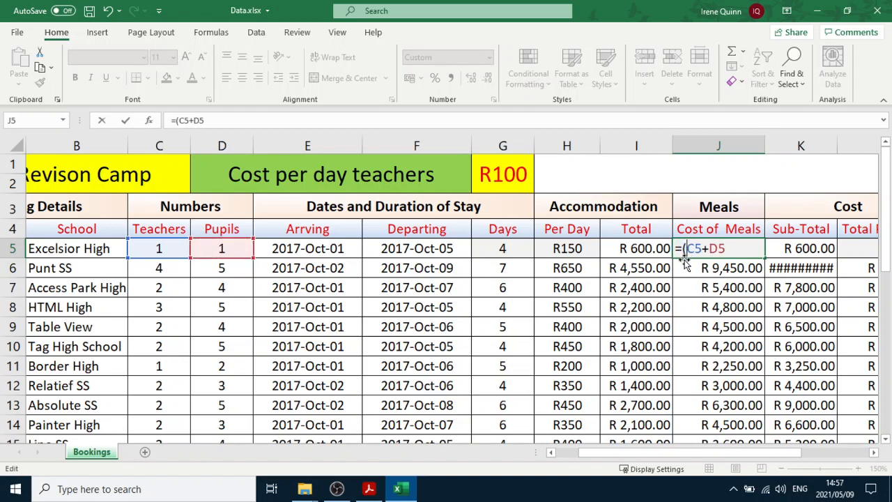
pyautogui.click(729, 250)
pyautogui.write(')*2*')
pyautogui.click(375, 491)
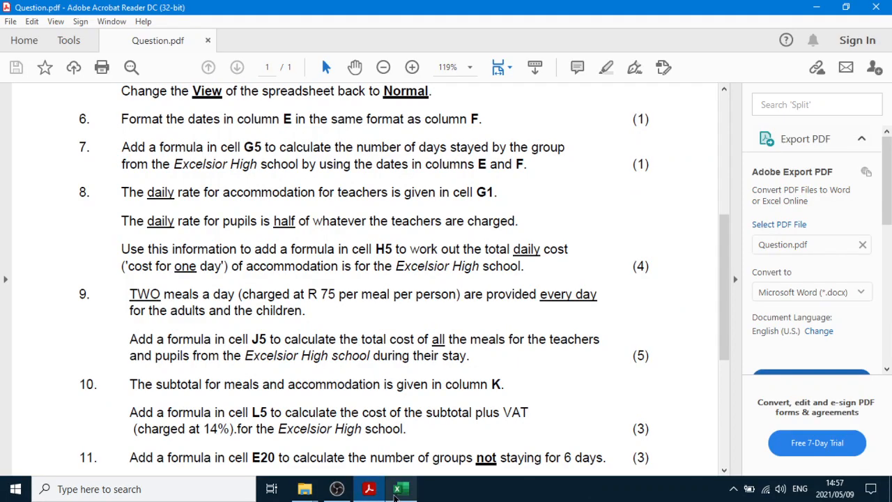
pyautogui.click(398, 489)
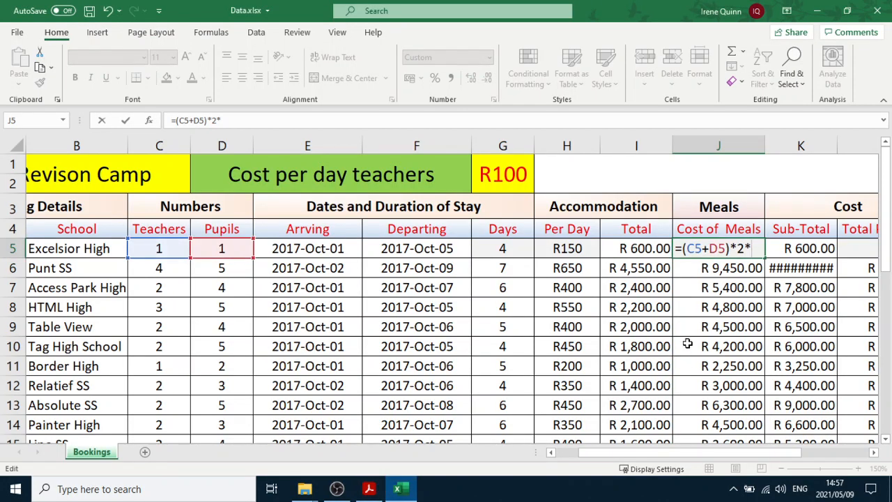
pyautogui.write('75')
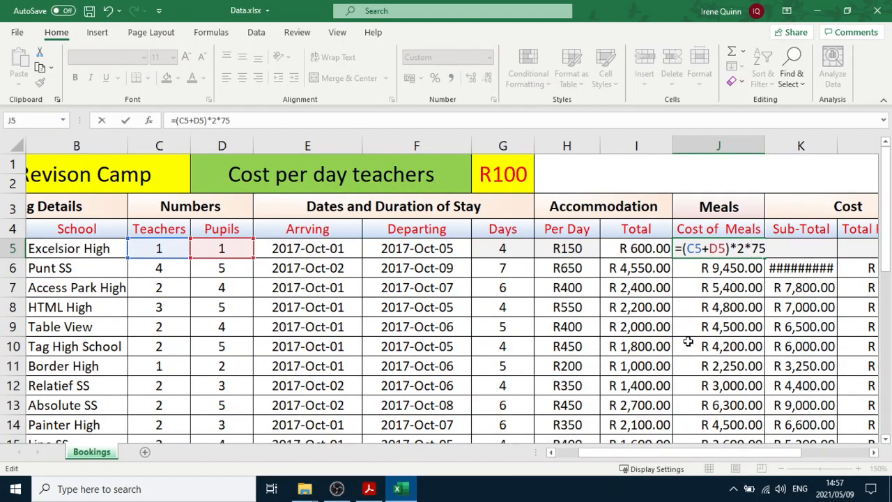
pyautogui.press('Return')
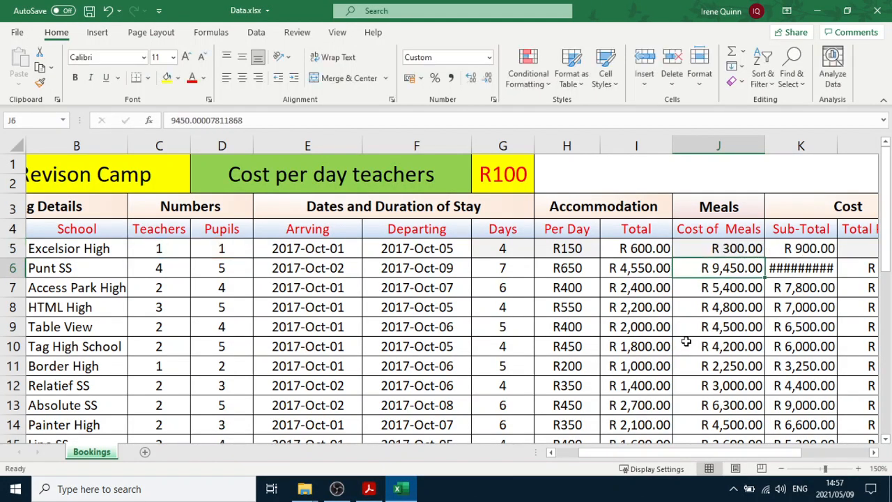
# - Recheck question 9 in the PDF and extend J5's meal cost formula with the days of stay to =(C5+D5)*2*75*G5
pyautogui.click(370, 491)
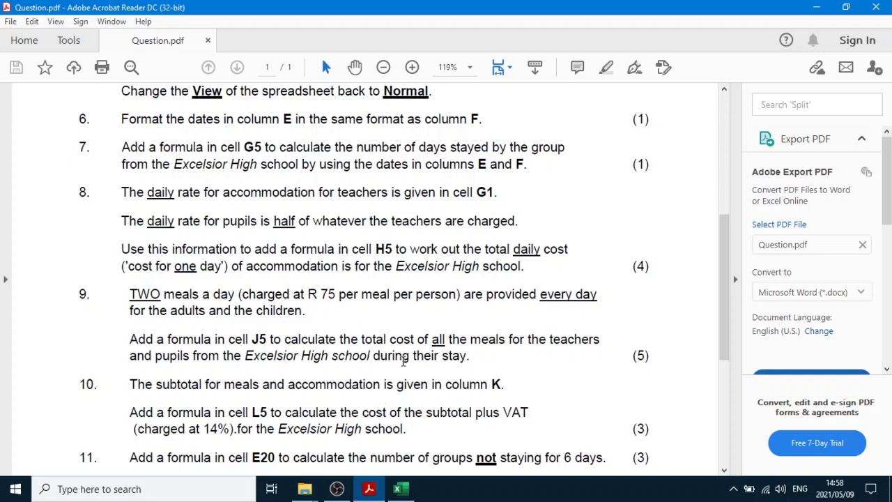
pyautogui.click(398, 489)
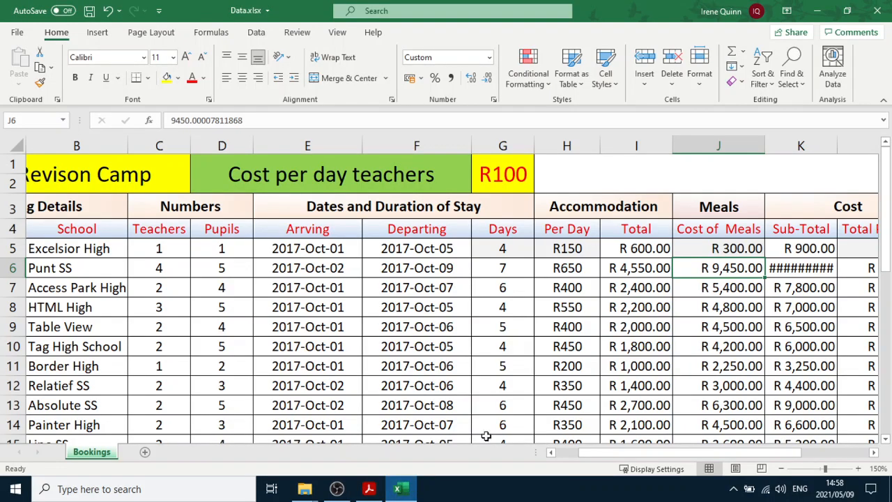
pyautogui.click(492, 250)
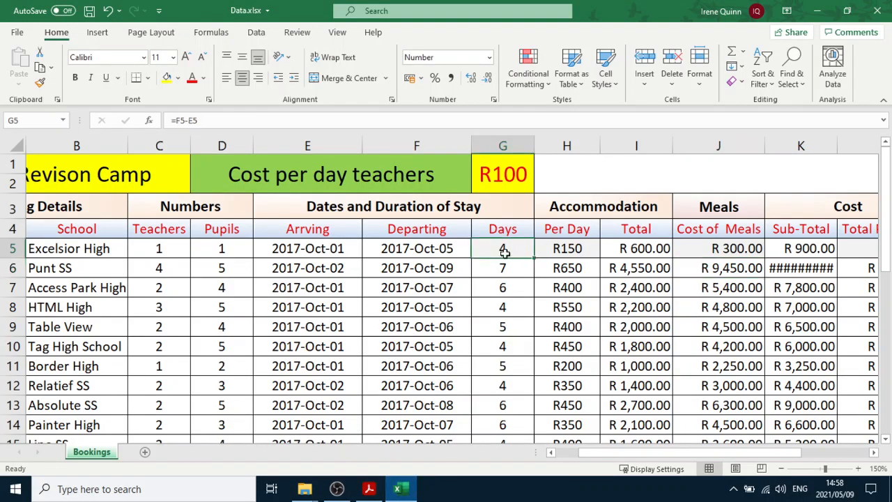
pyautogui.doubleClick(725, 249)
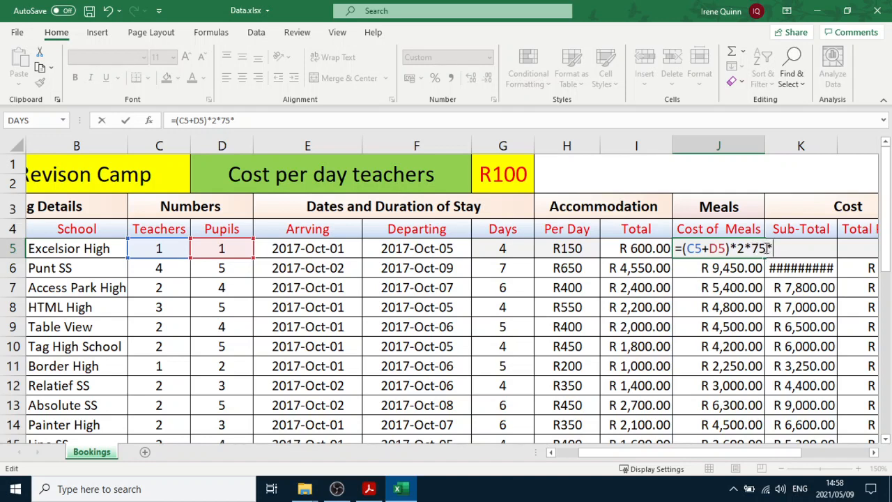
pyautogui.click(503, 249)
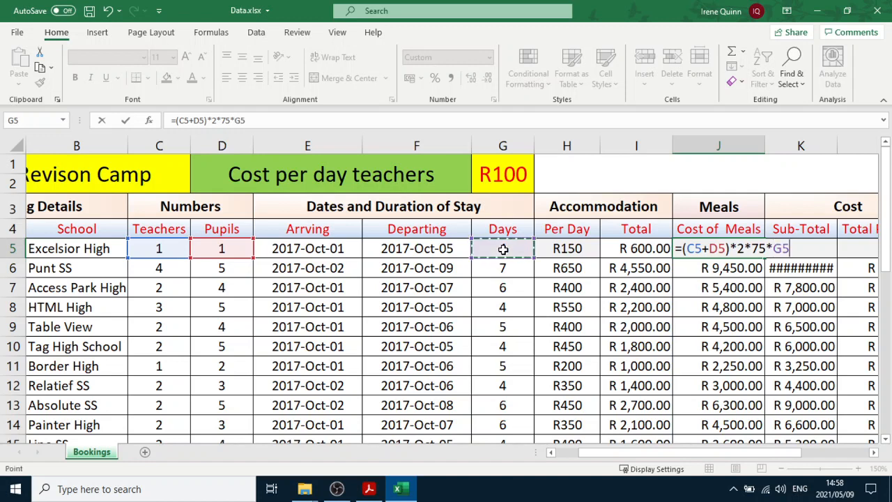
pyautogui.press('Return')
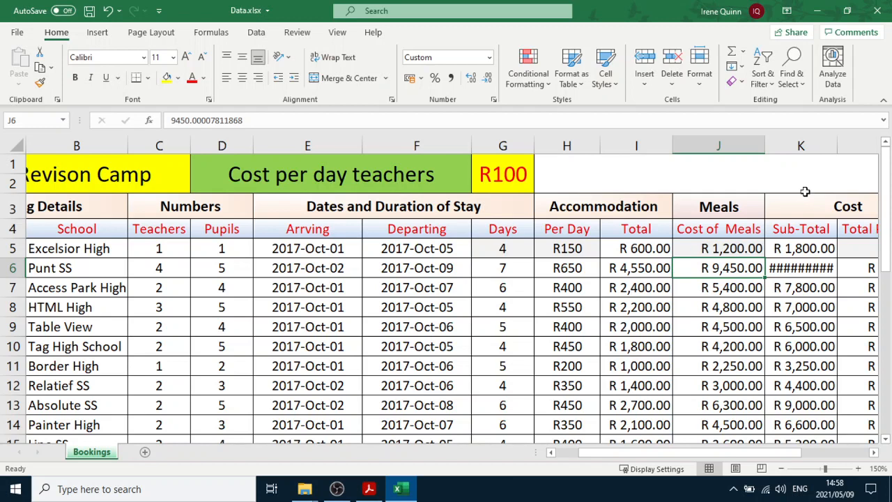
# - Widen column K to fit the Sub-Total amounts, and return to the PDF to read question 10
pyautogui.click(817, 270)
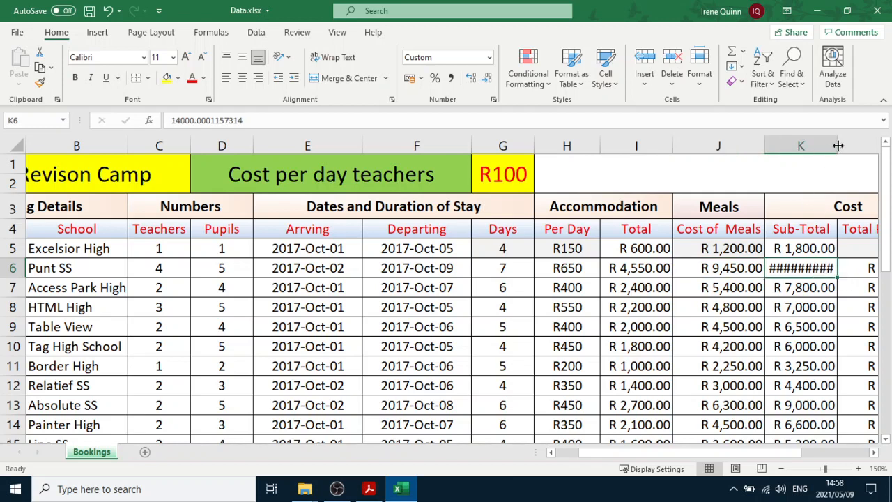
pyautogui.moveTo(836, 151); pyautogui.dragTo(848, 152)
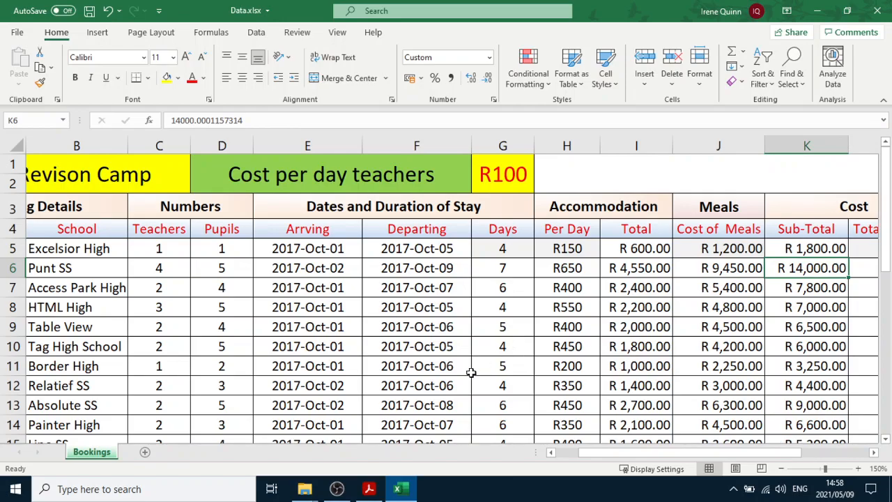
pyautogui.click(369, 488)
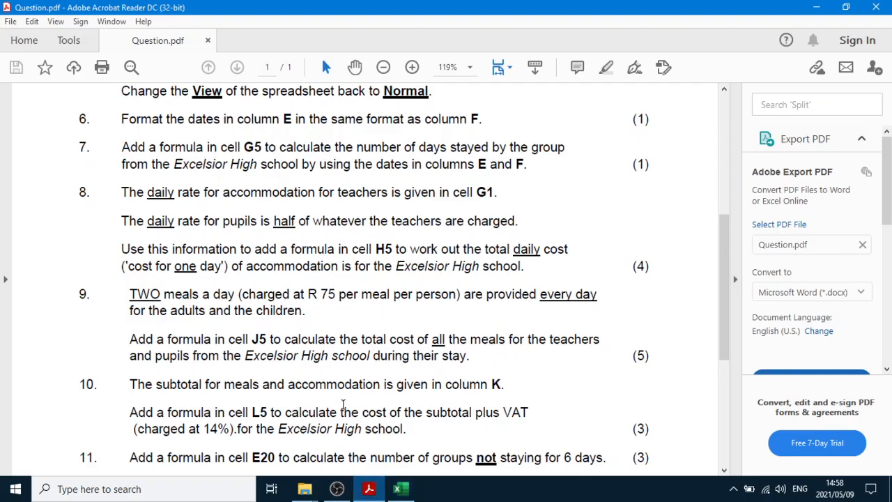
# - Following question 10, enter the formula =K5+K5*14/100 in L5 of the Bookings sheet for Excelsior High's subtotal plus 14% VAT
pyautogui.scroll(-3, 318, 384)
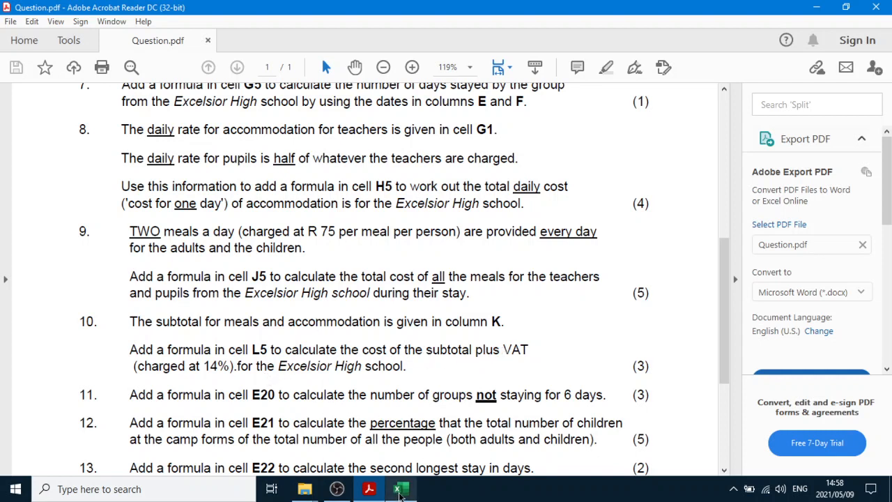
pyautogui.click(399, 491)
pyautogui.moveTo(607, 460); pyautogui.dragTo(663, 454)
pyautogui.click(730, 248)
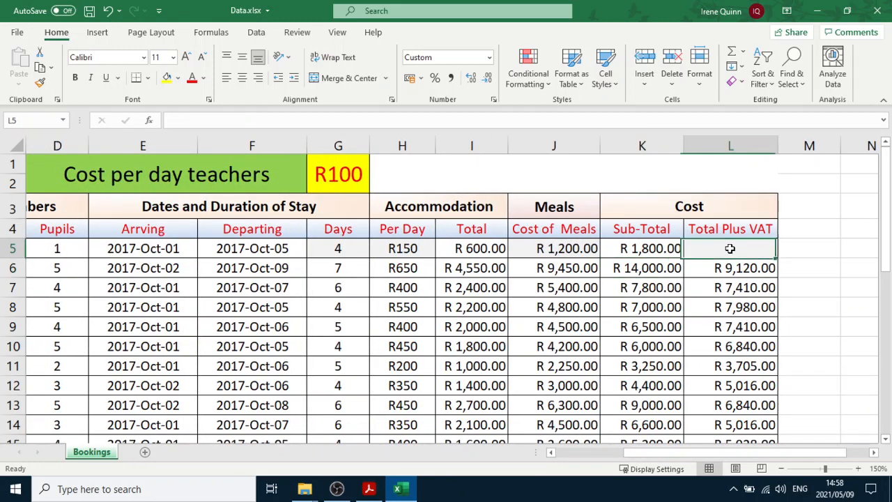
pyautogui.click(660, 250)
pyautogui.click(712, 250)
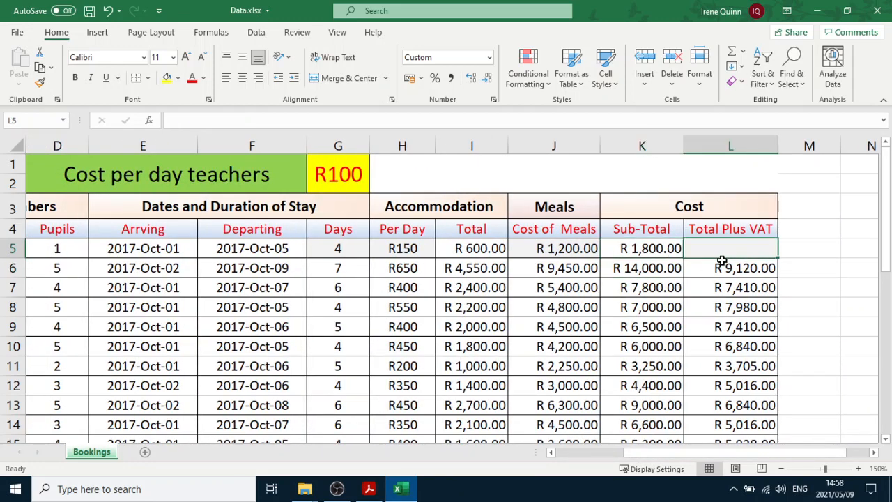
pyautogui.write('=')
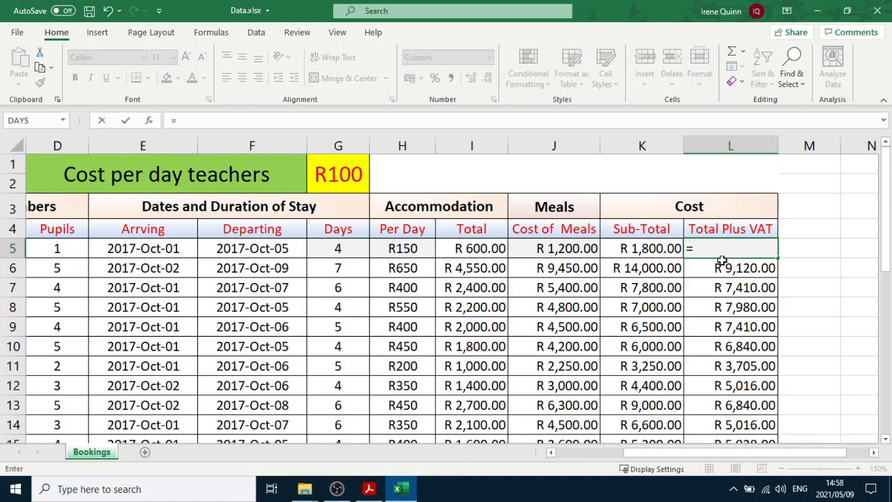
pyautogui.click(662, 249)
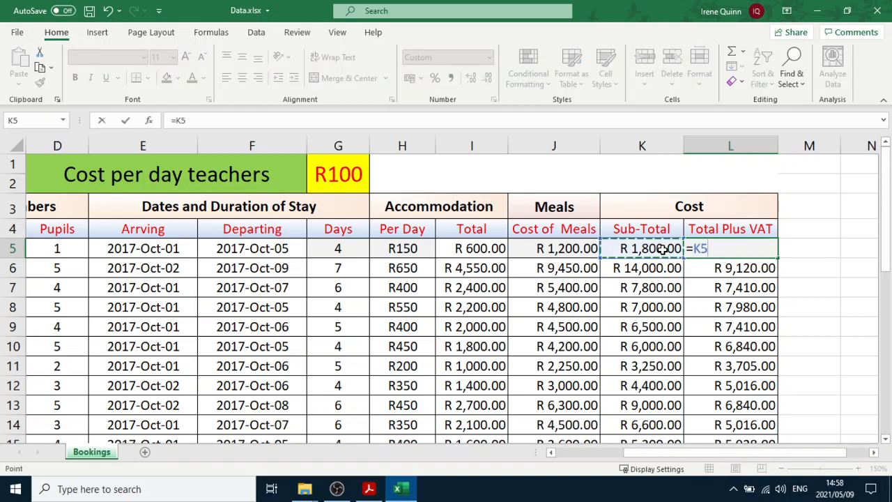
pyautogui.write('+')
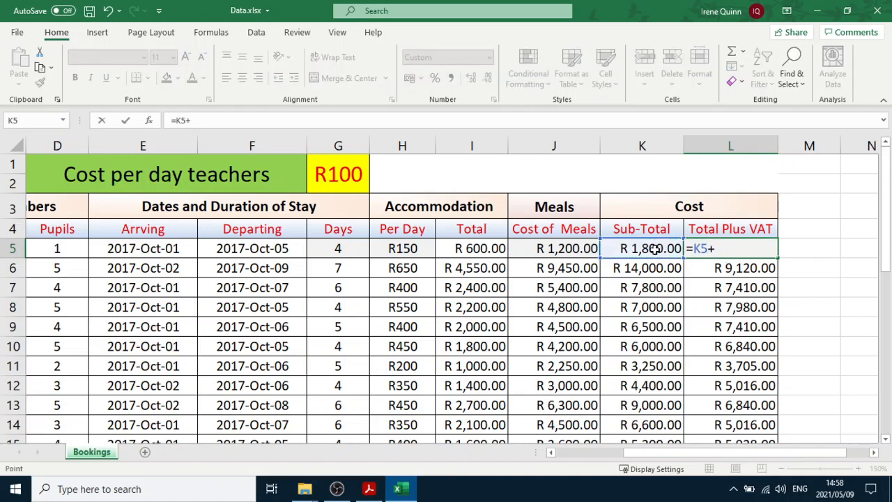
pyautogui.click(657, 249)
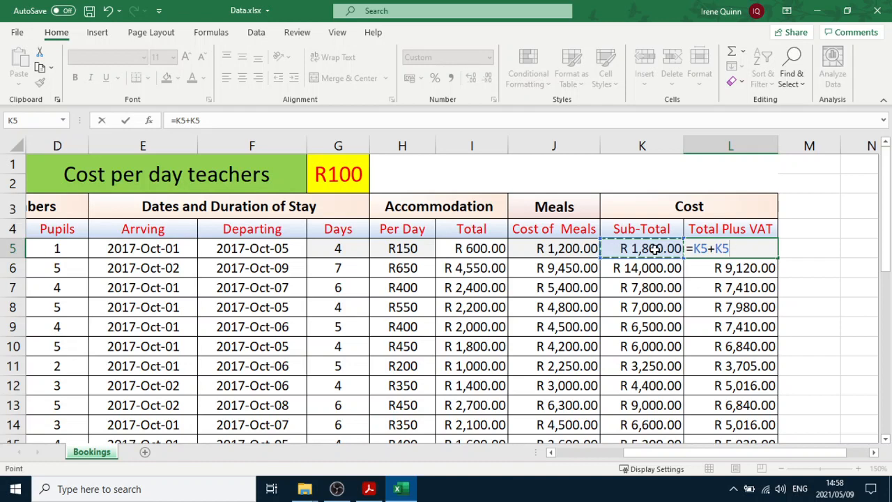
pyautogui.write('*14/100')
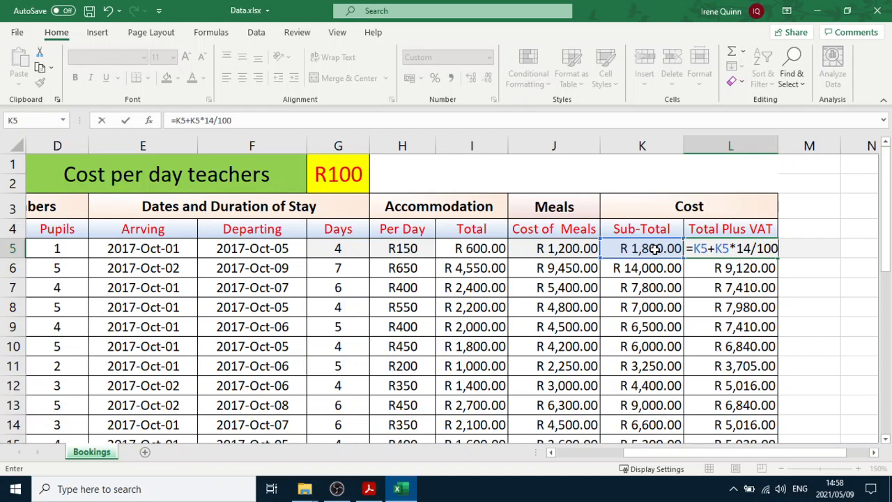
pyautogui.press('Return')
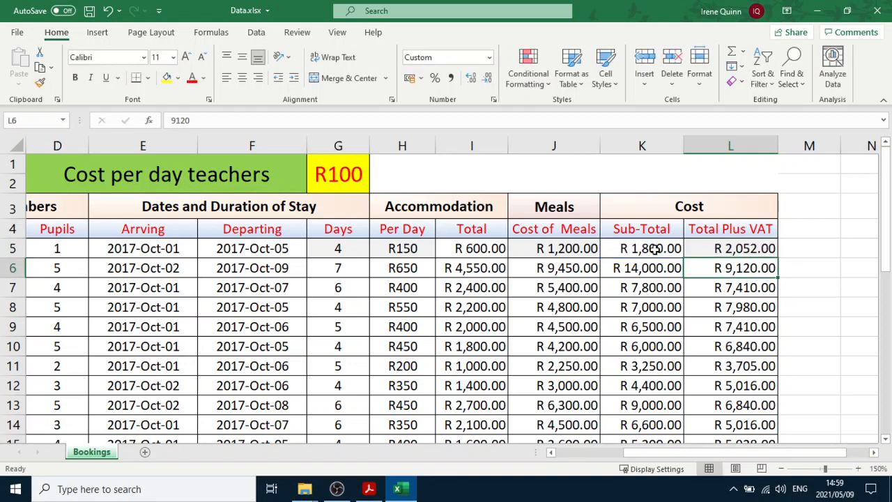
# - Read question 11 in the PDF and examine the Days values in G5:G16 of the Bookings sheet
pyautogui.click(369, 488)
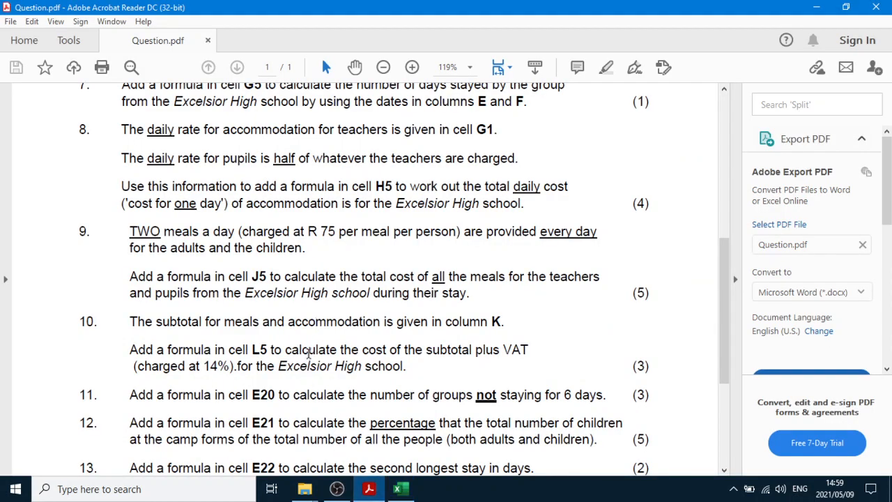
pyautogui.click(309, 352)
pyautogui.scroll(-3, 296, 370)
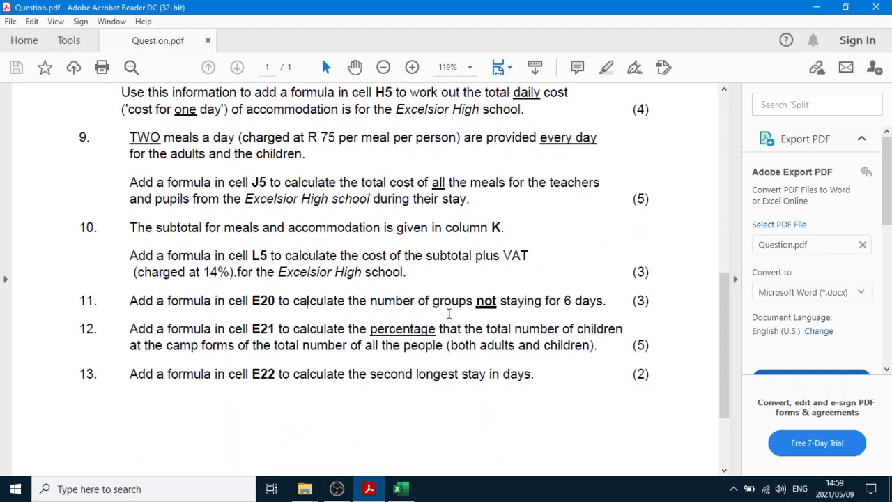
pyautogui.click(398, 491)
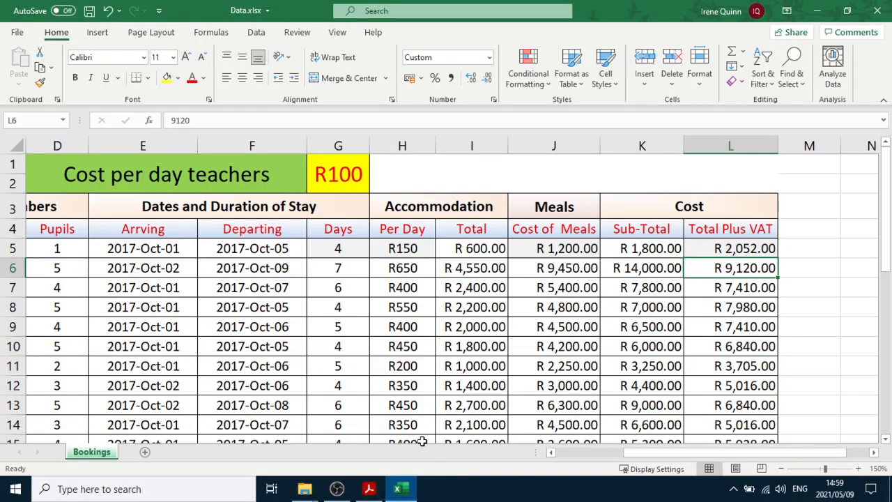
pyautogui.moveTo(338, 248); pyautogui.dragTo(343, 376)
pyautogui.scroll(-2, 348, 406)
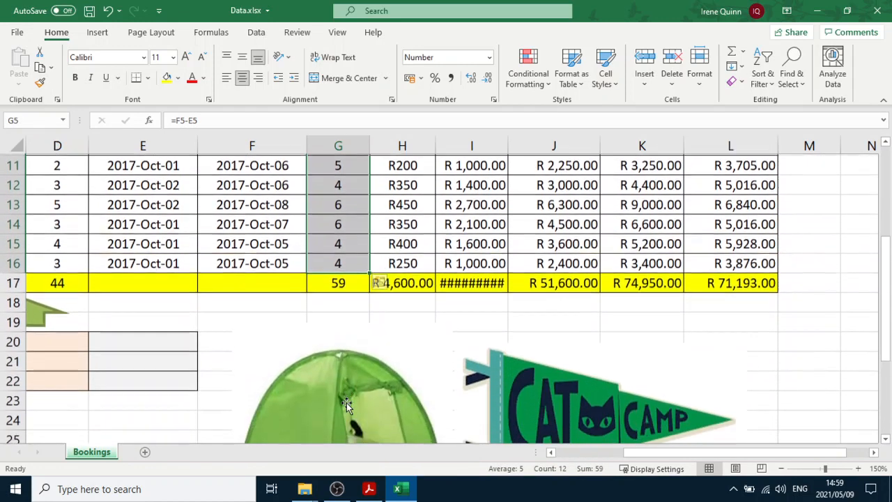
# - Enter the formula =COUNTIF(G5:G16,"<>6") in E20 to count the groups not staying 6 days
pyautogui.moveTo(651, 452); pyautogui.dragTo(584, 472)
pyautogui.click(418, 338)
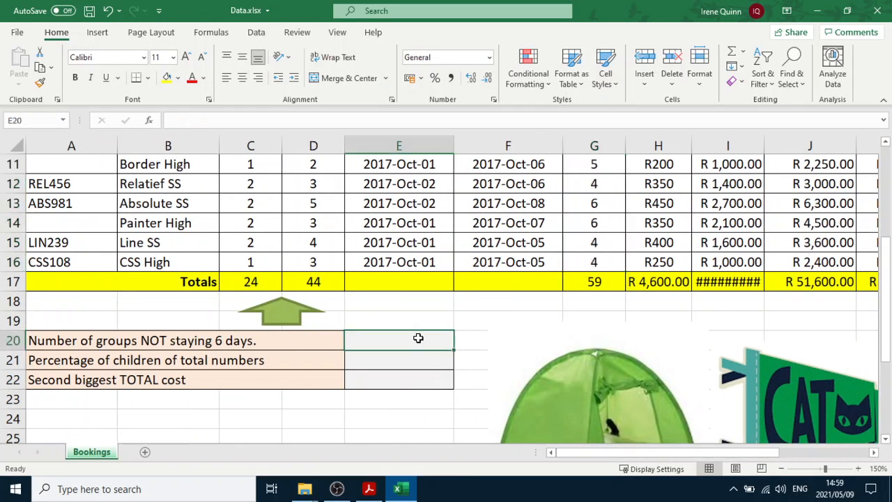
pyautogui.write('=counti')
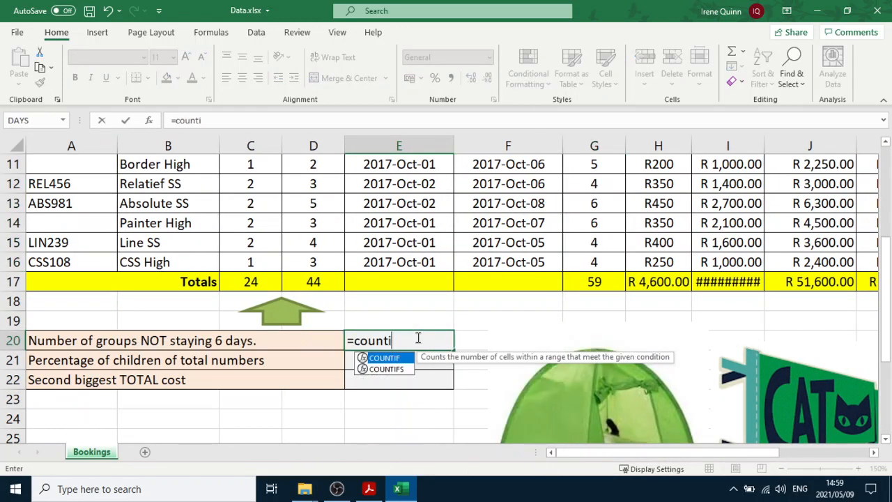
pyautogui.write('f(')
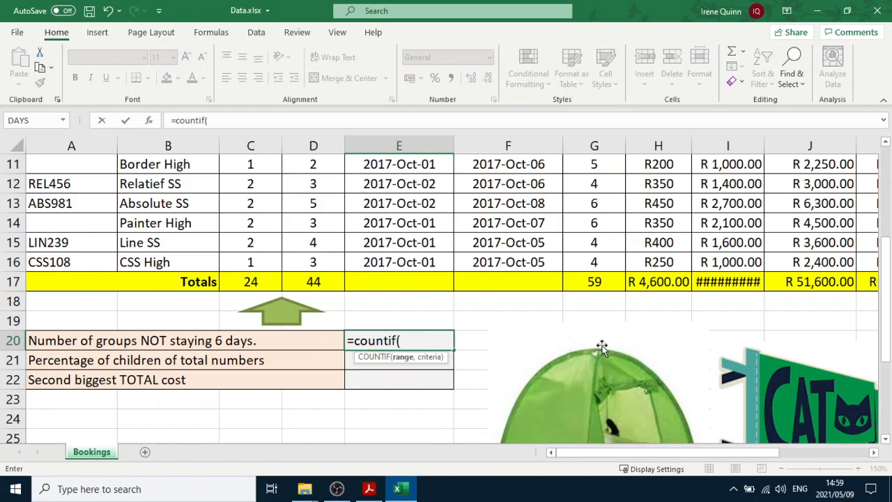
pyautogui.scroll(2, 607, 313)
pyautogui.scroll(2, 608, 314)
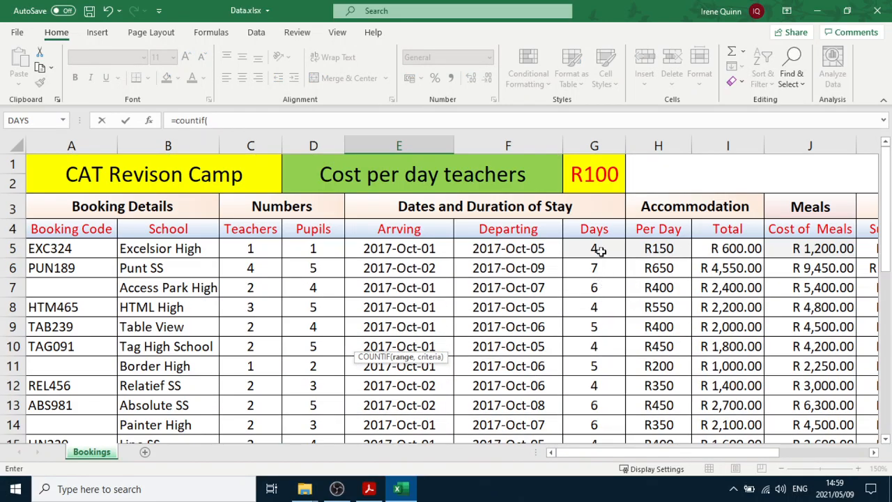
pyautogui.moveTo(597, 245); pyautogui.dragTo(597, 379)
pyautogui.scroll(-2, 476, 412)
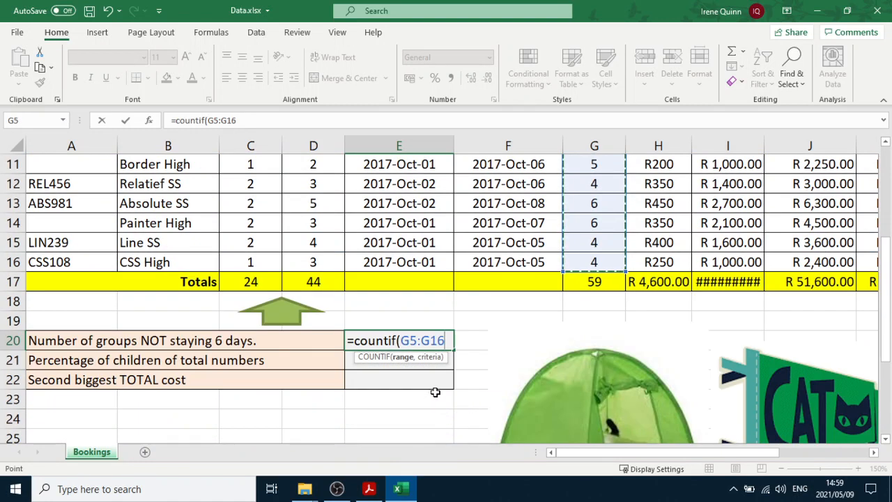
pyautogui.write(',')
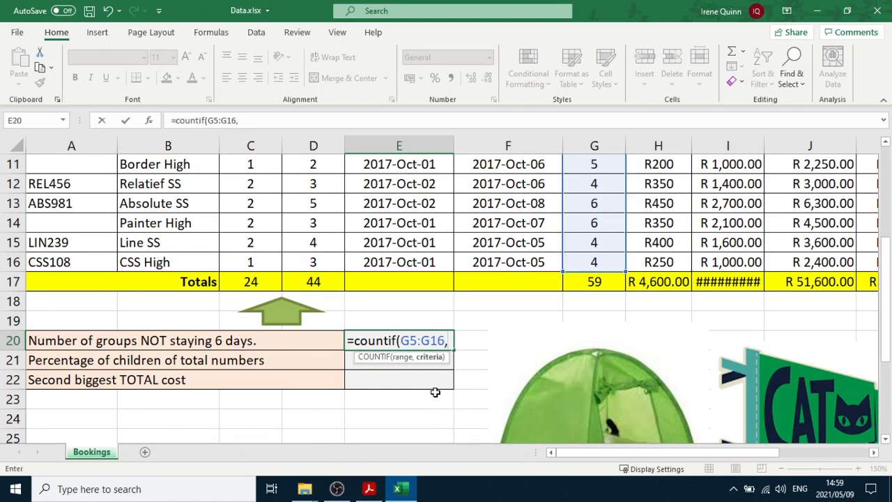
pyautogui.write('"')
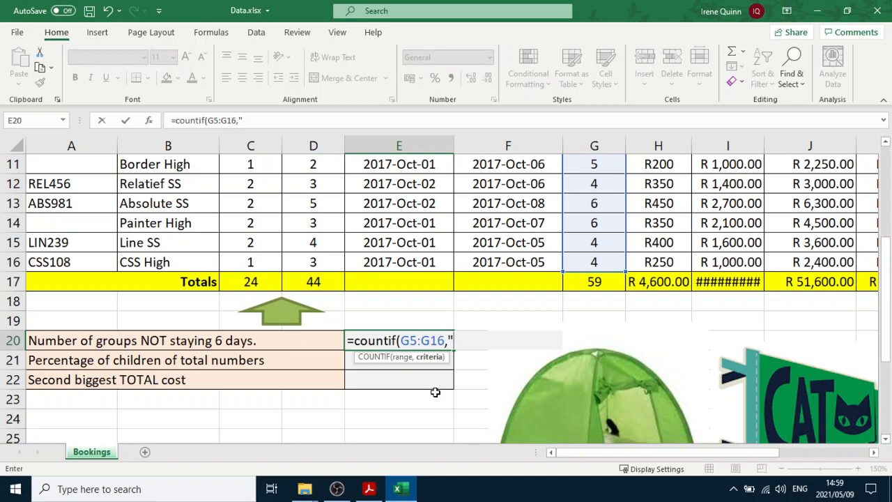
pyautogui.write('<>6')
pyautogui.write('")')
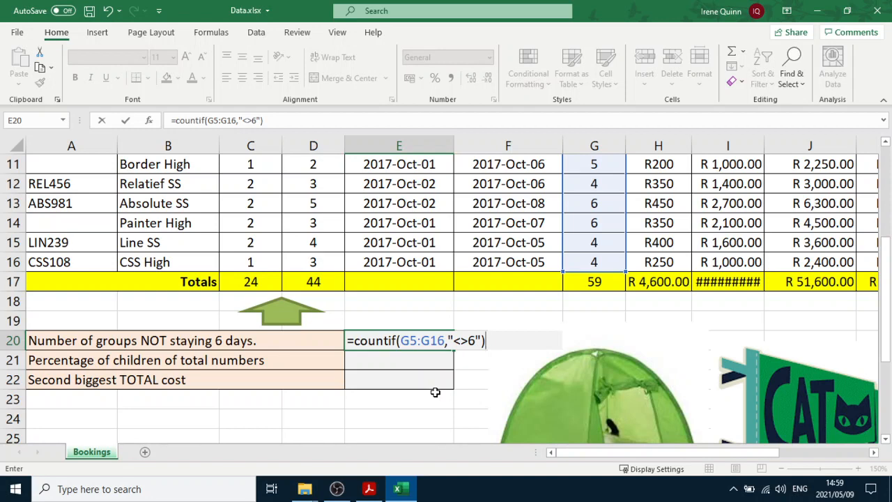
pyautogui.press('Return')
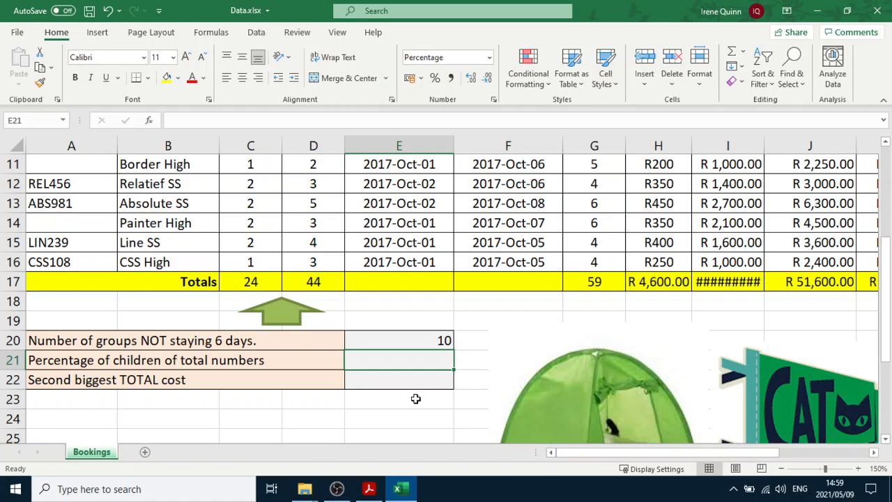
# - Read question 12 in the PDF and examine the Teachers and Pupils columns with their totals in row 17 of the Bookings sheet
pyautogui.scroll(1, 458, 371)
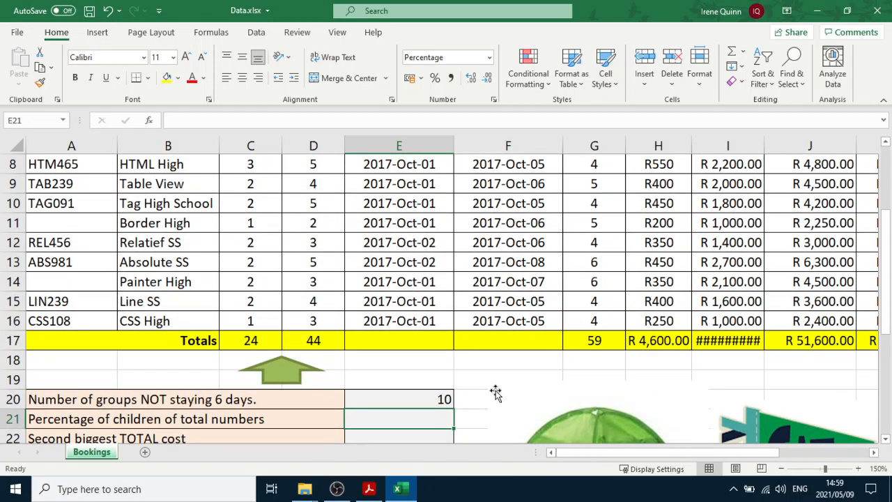
pyautogui.scroll(-1, 479, 406)
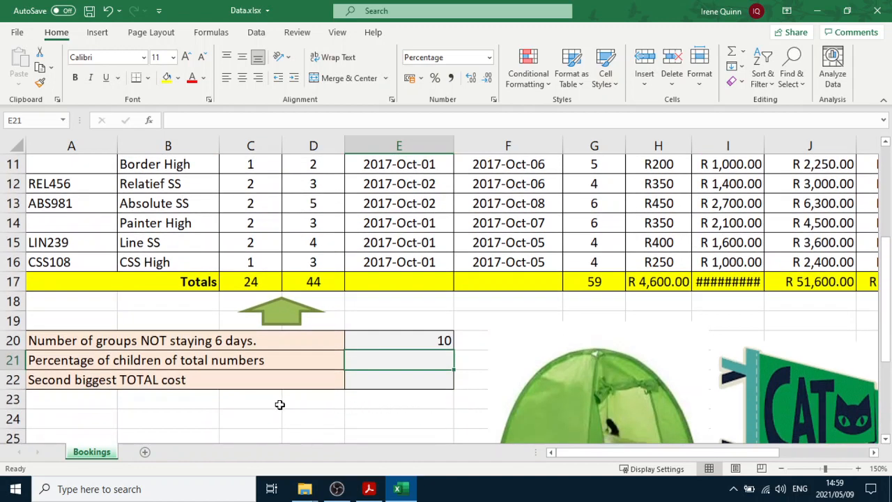
pyautogui.click(370, 490)
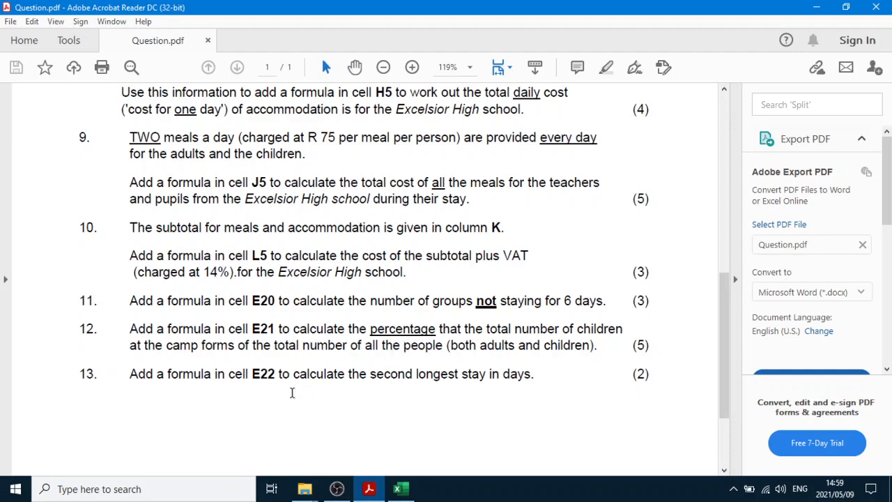
pyautogui.click(399, 489)
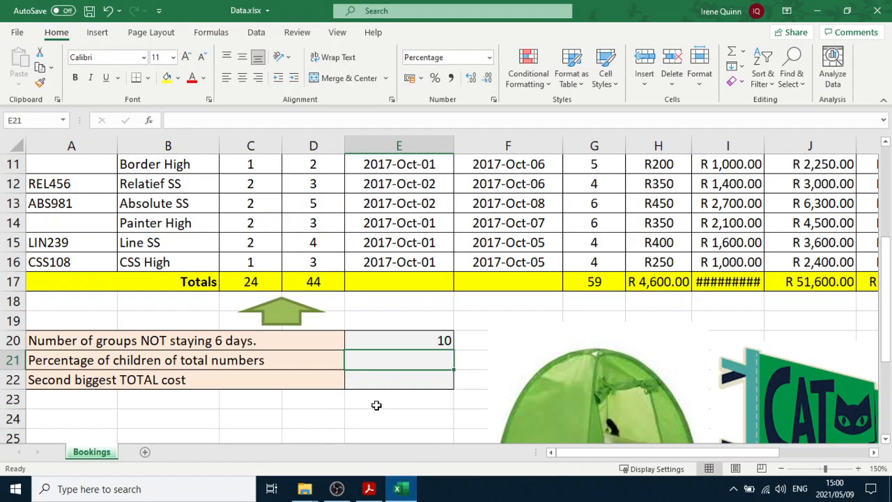
pyautogui.scroll(2, 362, 405)
pyautogui.scroll(2, 341, 399)
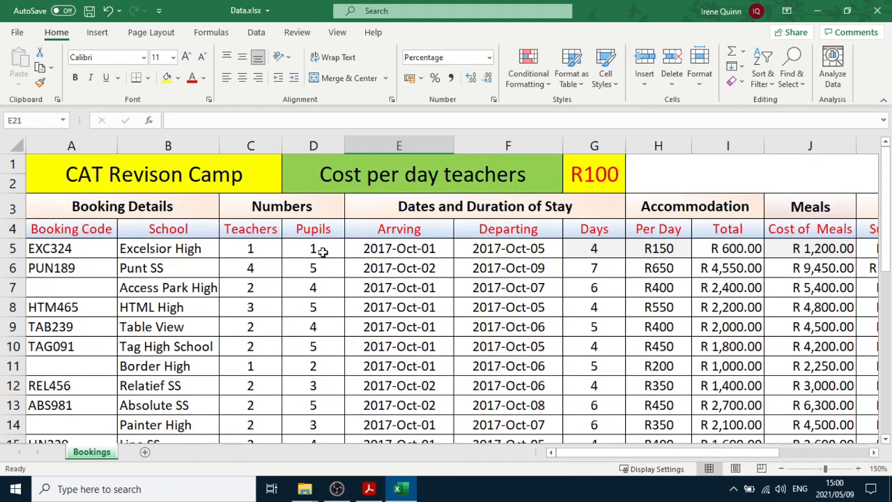
pyautogui.scroll(-1, 315, 332)
pyautogui.scroll(-3, 312, 357)
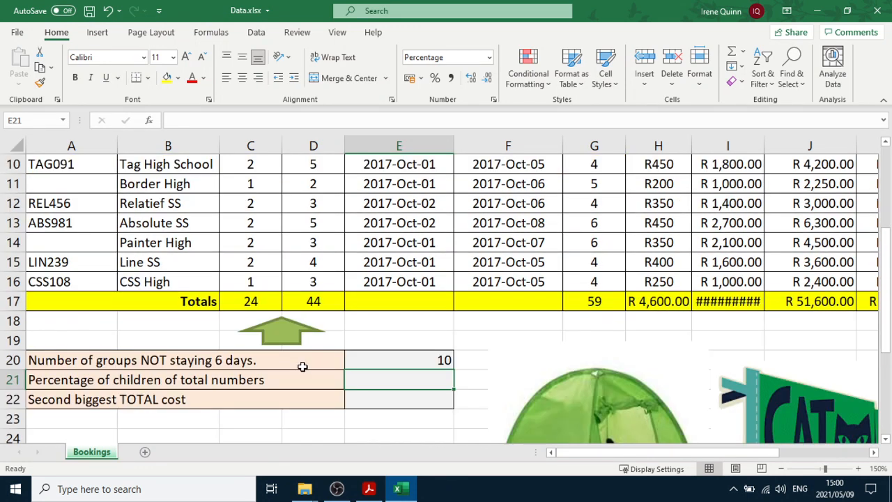
pyautogui.click(259, 304)
pyautogui.click(304, 303)
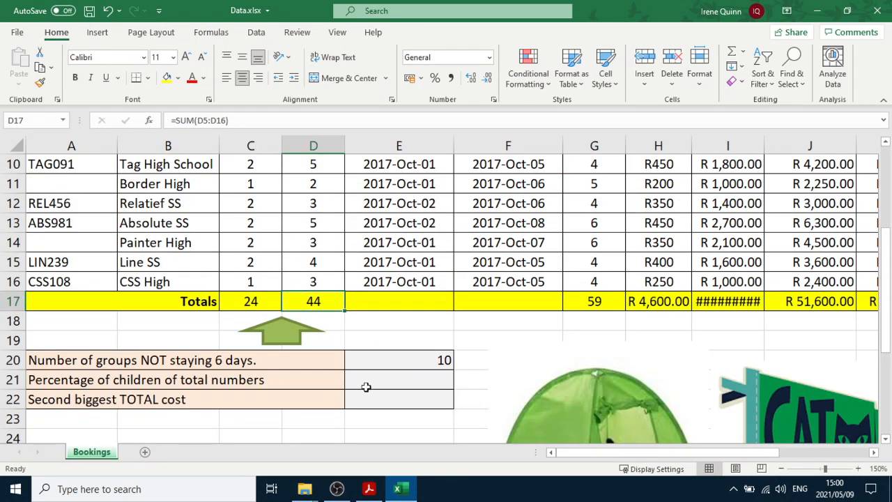
# - Enter the formula =D17/(C17+D17) *100 in E21 for the percentage of children among all the people
pyautogui.click(394, 377)
pyautogui.write('=')
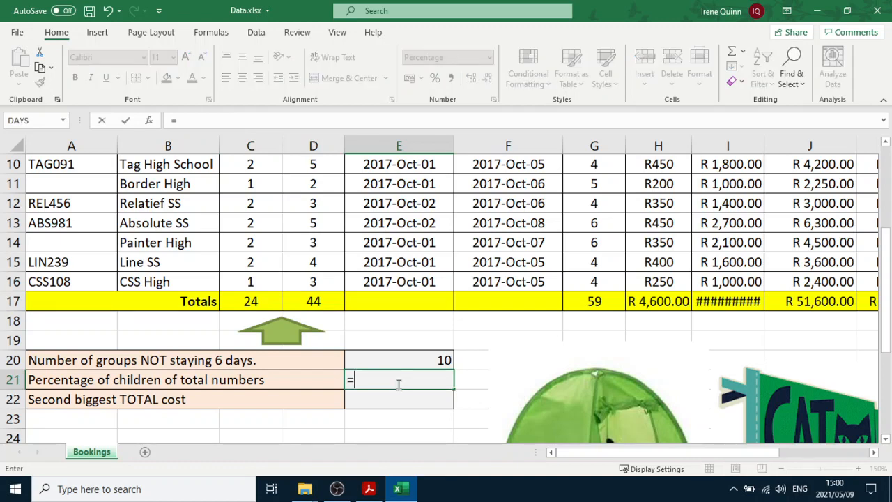
pyautogui.click(315, 300)
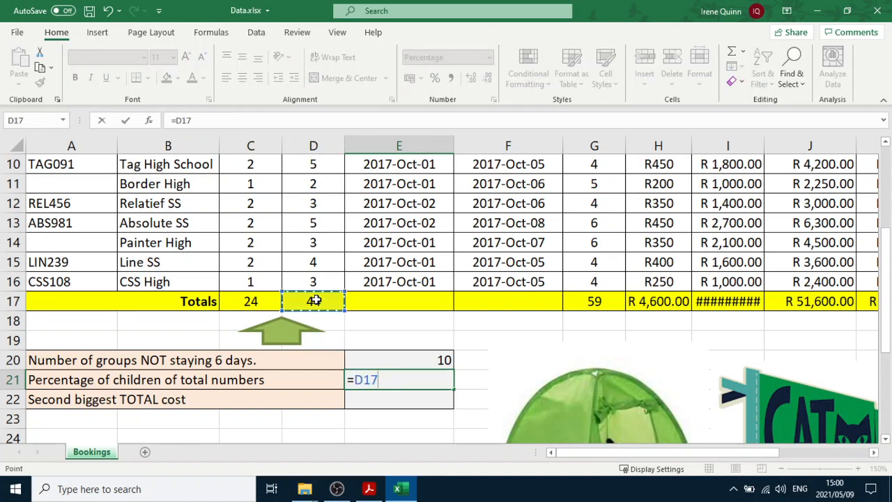
pyautogui.write('/(')
pyautogui.click(255, 301)
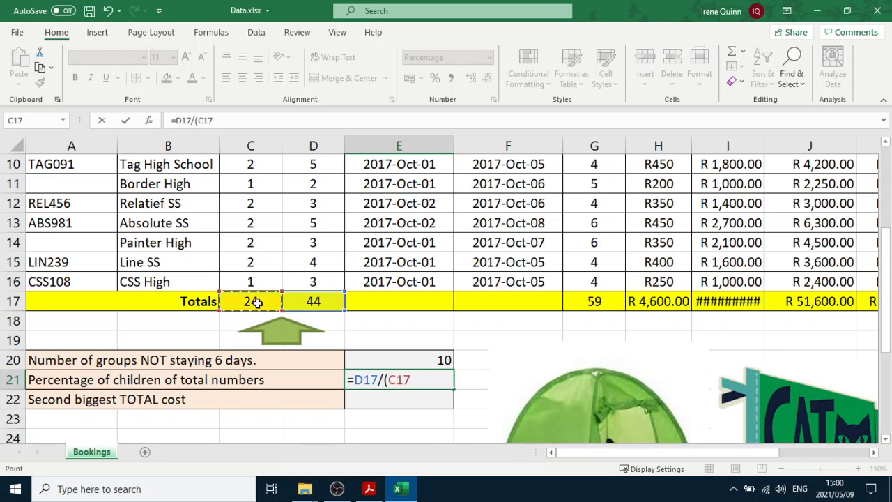
pyautogui.write('+')
pyautogui.click(313, 301)
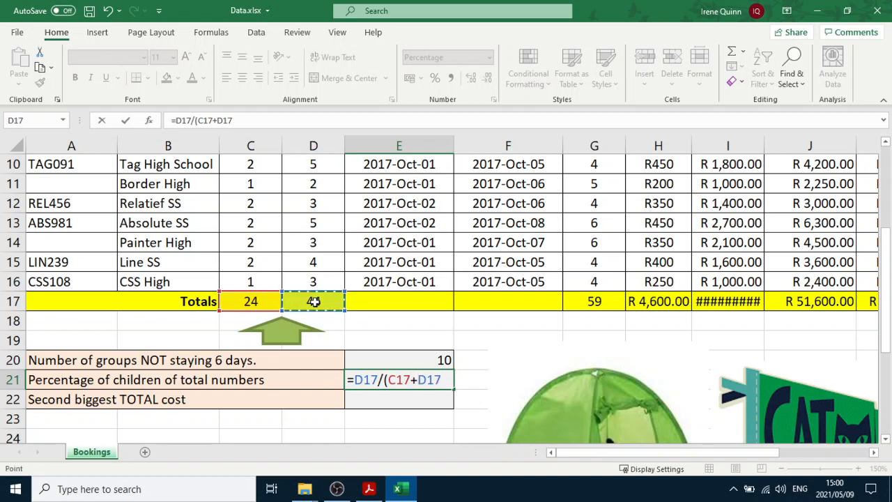
pyautogui.write(') *100')
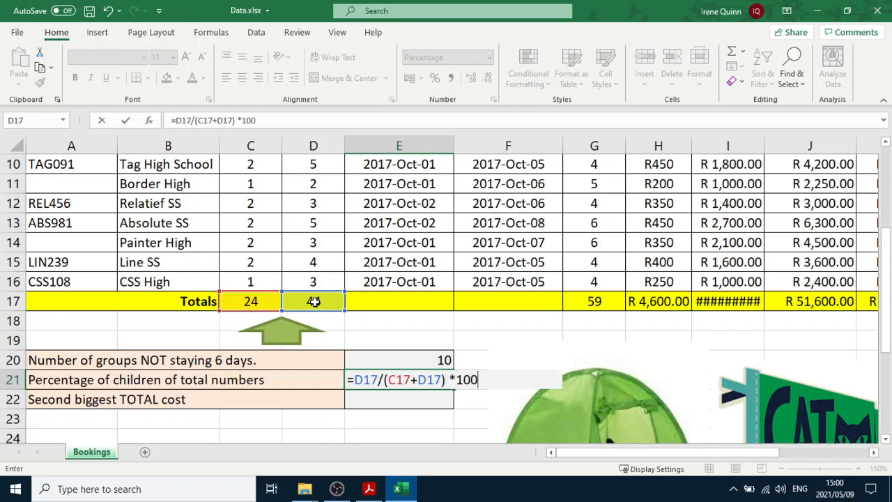
pyautogui.press('Return')
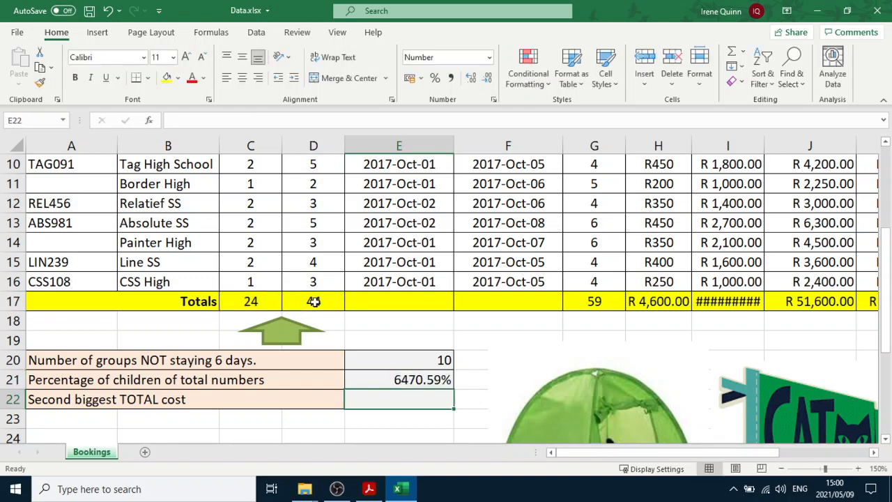
# - Check E21's number format and remove *100 from its formula, leaving =D17/(C17+D17)
pyautogui.click(420, 380)
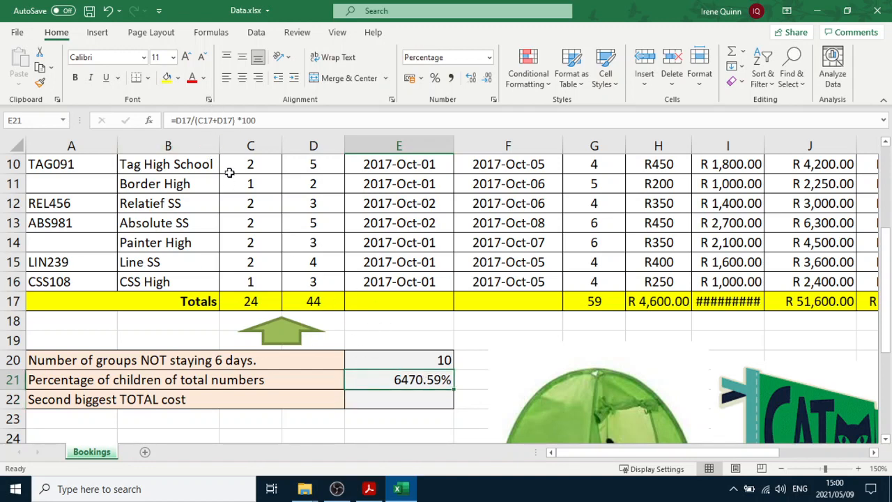
pyautogui.click(206, 100)
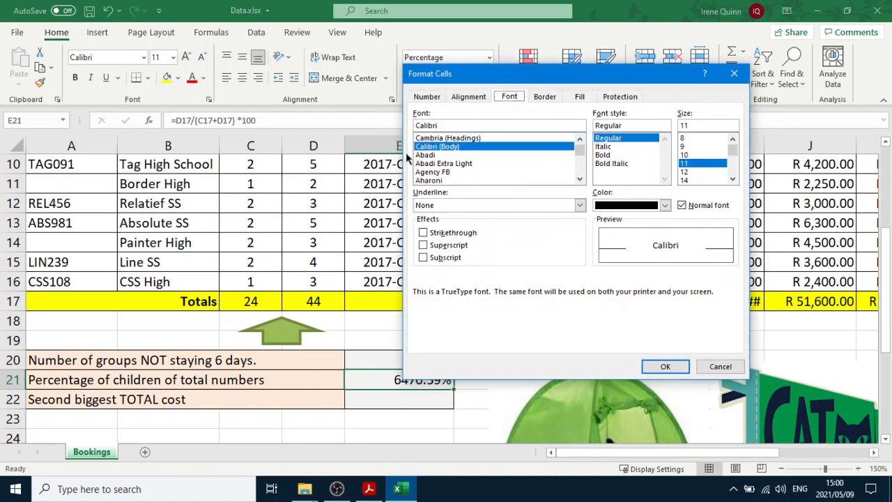
pyautogui.click(425, 97)
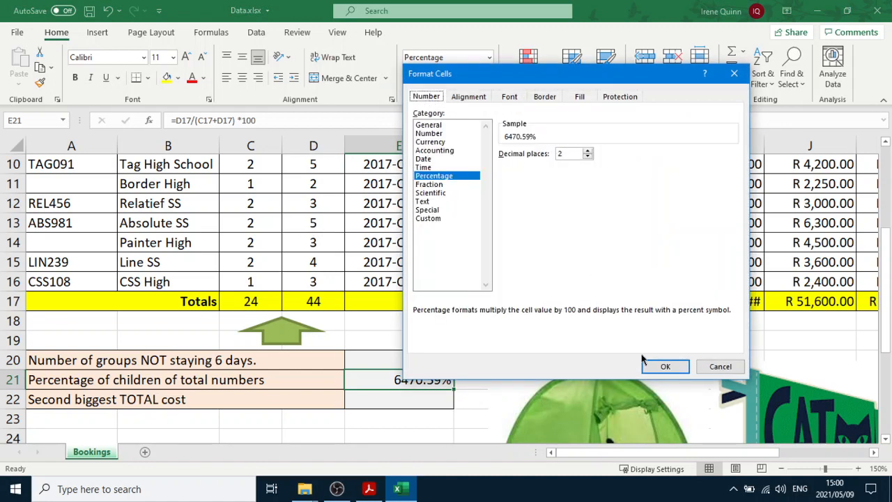
pyautogui.click(666, 367)
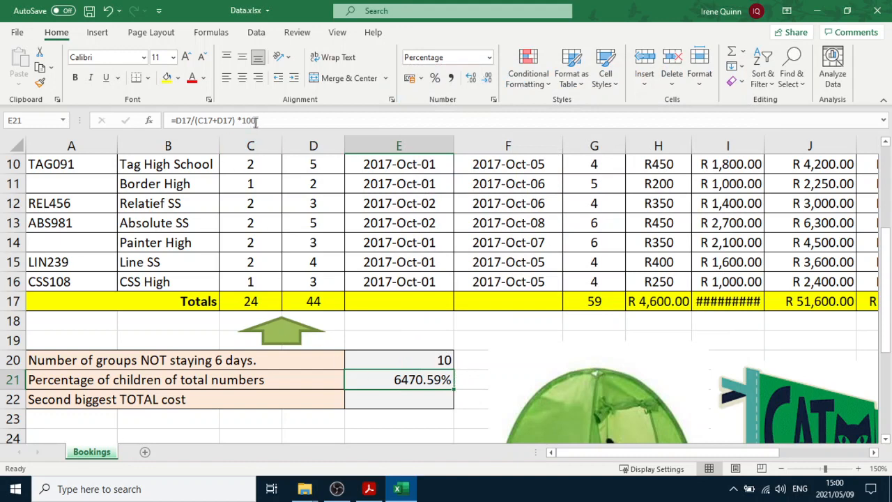
pyautogui.moveTo(257, 120); pyautogui.dragTo(238, 122)
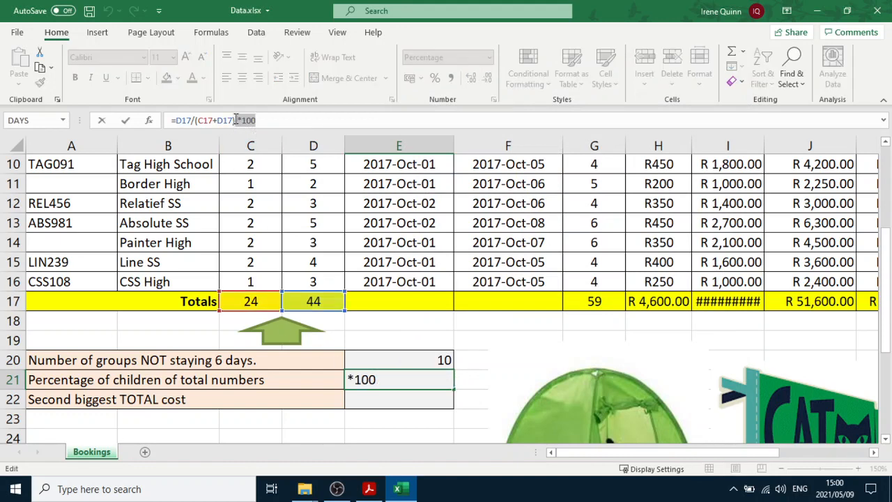
pyautogui.press('BackSpace')
pyautogui.press('Return')
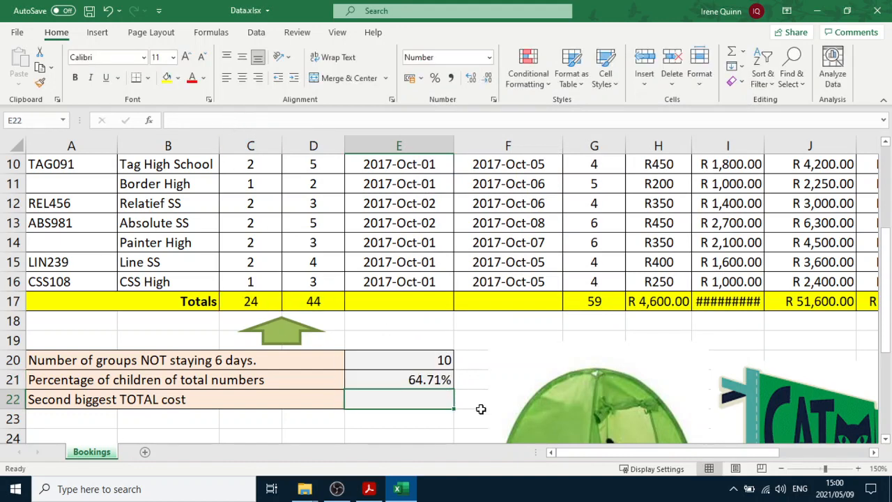
# - Review E21's percentage formula against the Teachers and Pupils columns and their totals in C17 and D17
pyautogui.doubleClick(428, 380)
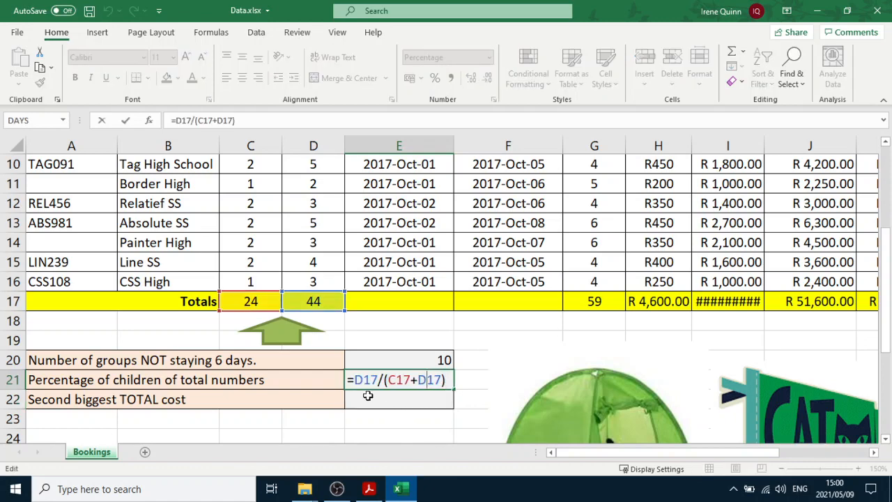
pyautogui.scroll(1, 358, 399)
pyautogui.scroll(2, 344, 399)
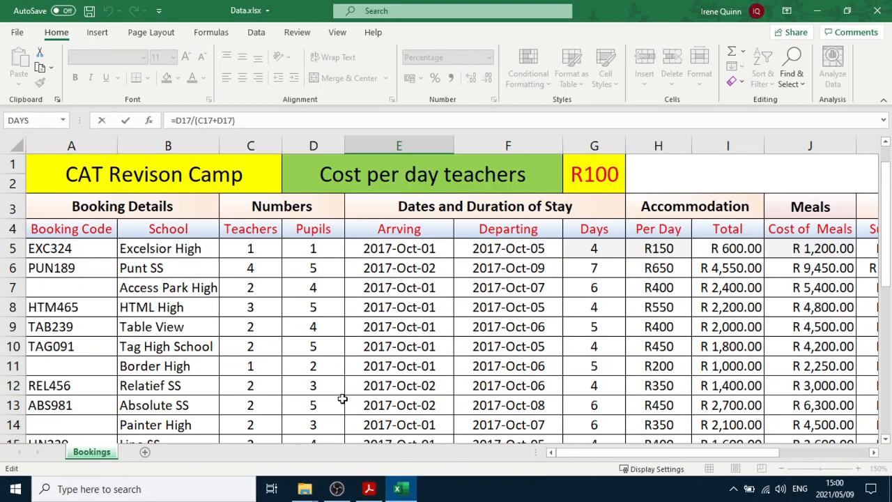
pyautogui.scroll(-2, 332, 359)
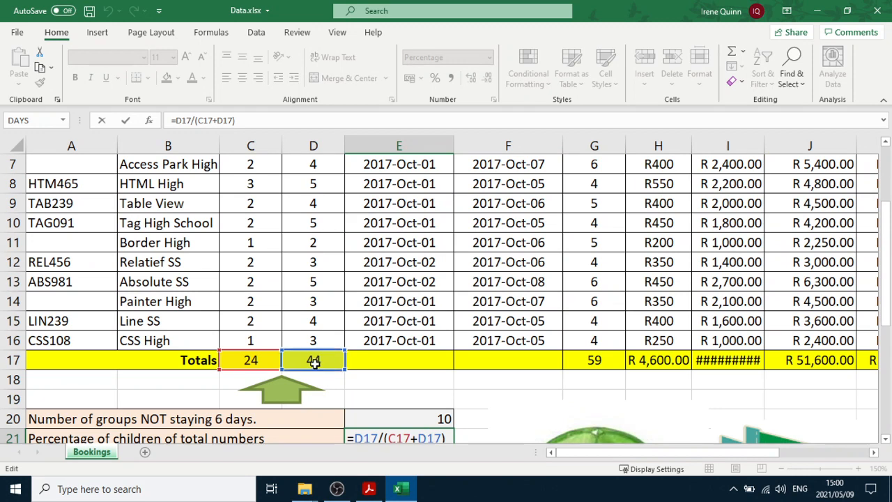
pyautogui.scroll(-1, 403, 381)
pyautogui.scroll(-2, 403, 381)
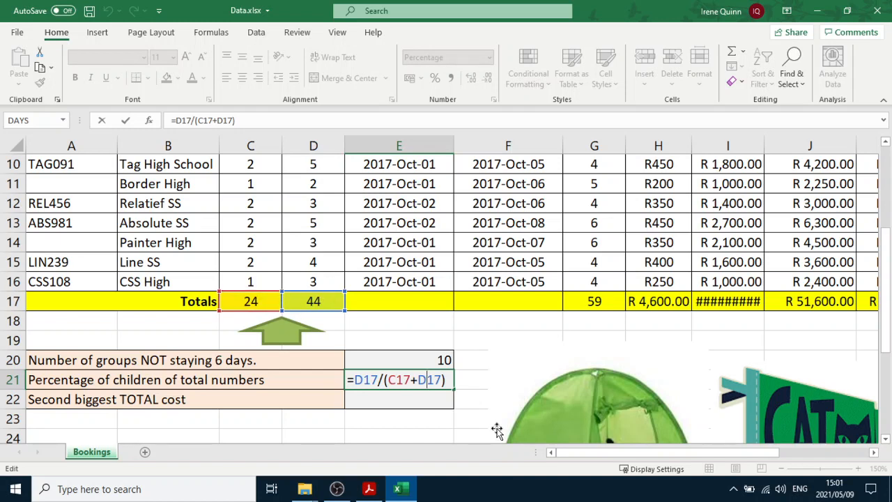
pyautogui.press('Return')
pyautogui.click(428, 380)
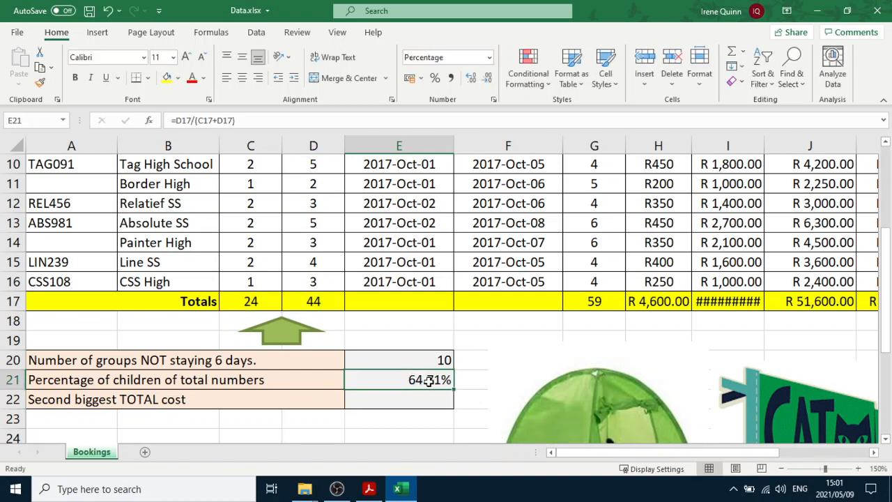
pyautogui.moveTo(250, 300); pyautogui.dragTo(312, 301)
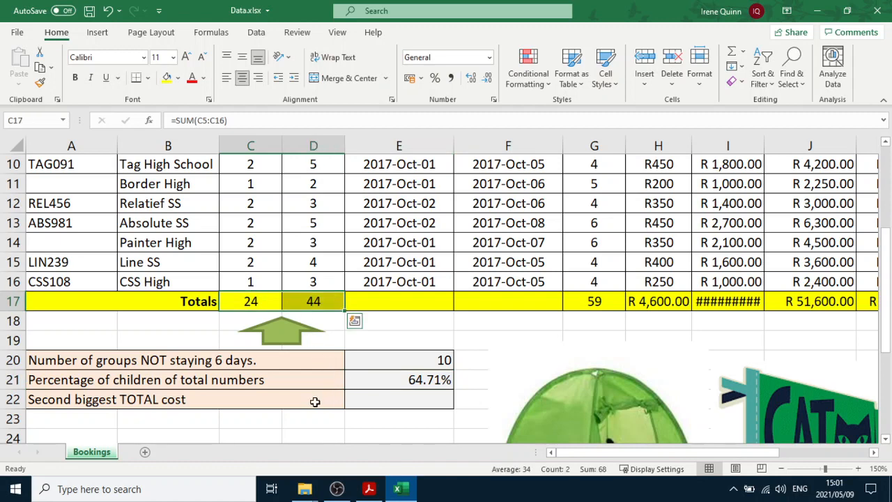
pyautogui.click(400, 380)
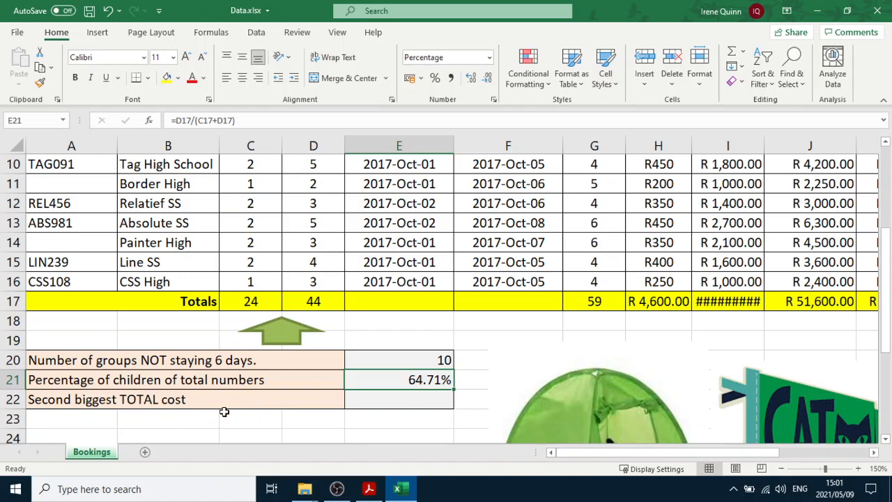
# - Switch to Question.pdf in Acrobat Reader and read question 13 about cell E22
pyautogui.scroll(-1, 211, 412)
pyautogui.click(277, 396)
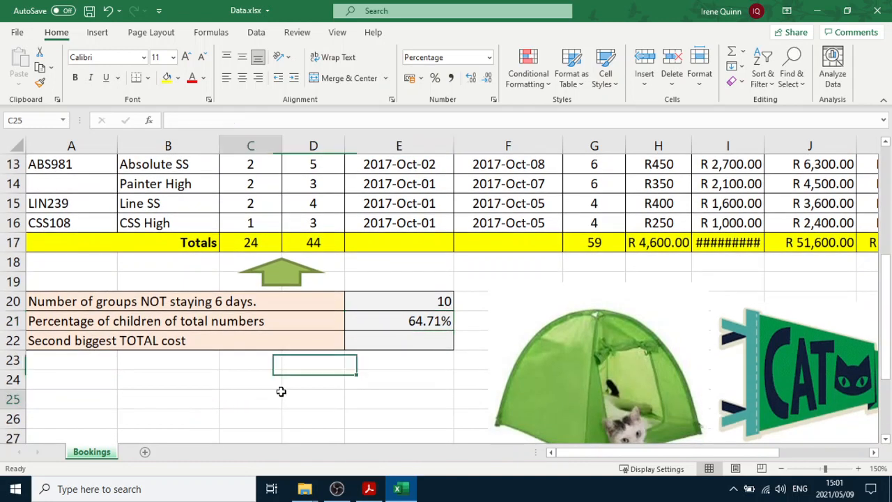
pyautogui.click(369, 488)
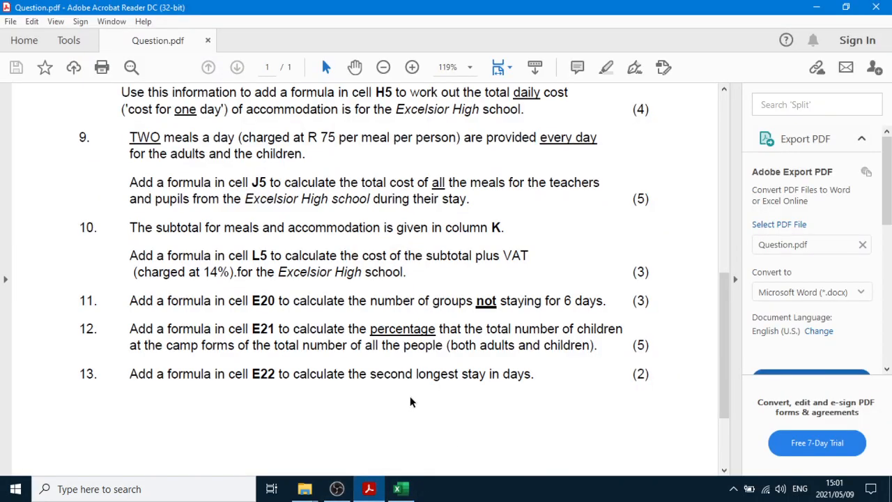
pyautogui.scroll(-2, 418, 400)
pyautogui.scroll(-2, 426, 400)
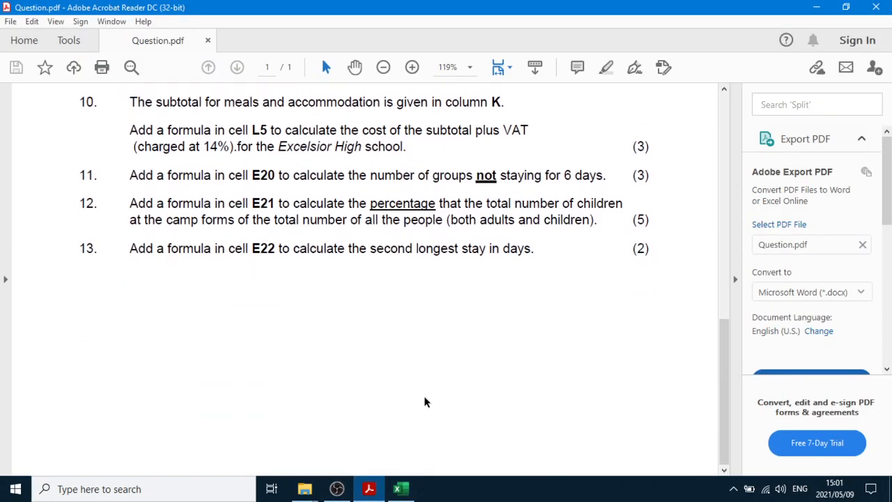
pyautogui.scroll(1, 426, 402)
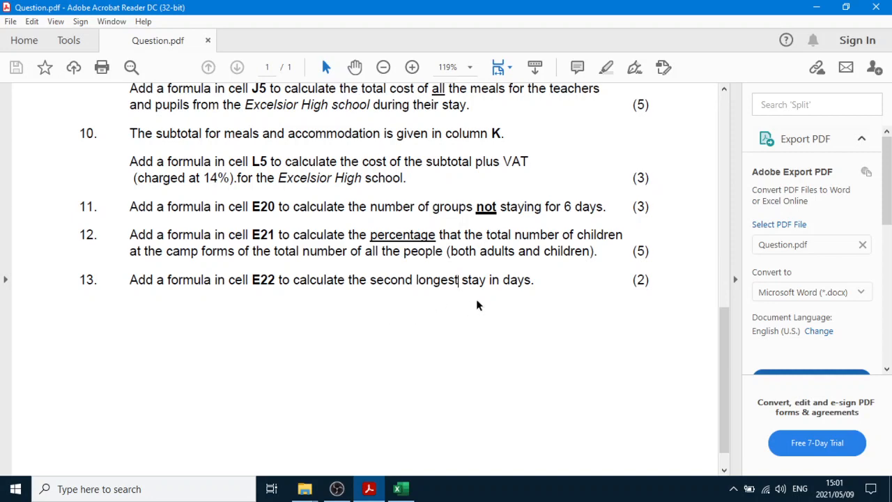
# - Return to the Excel workbook, check the label in A22, and widen column I to fit its row 17 total
pyautogui.click(401, 488)
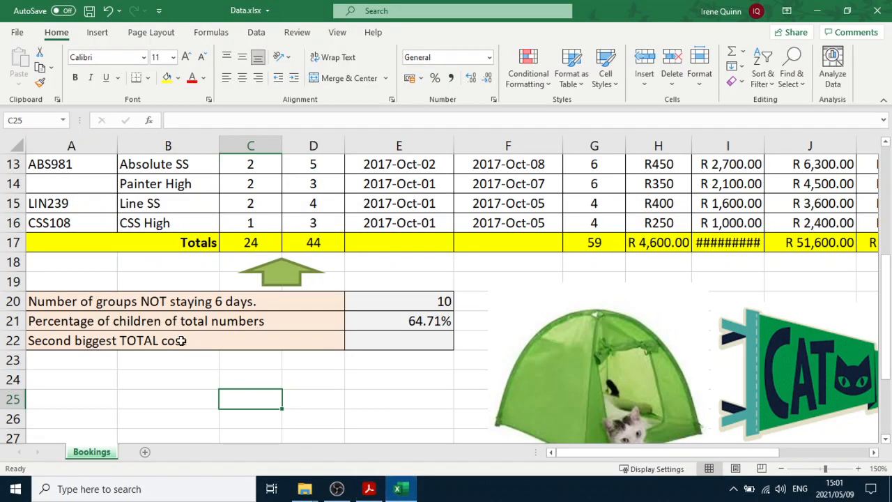
pyautogui.click(127, 339)
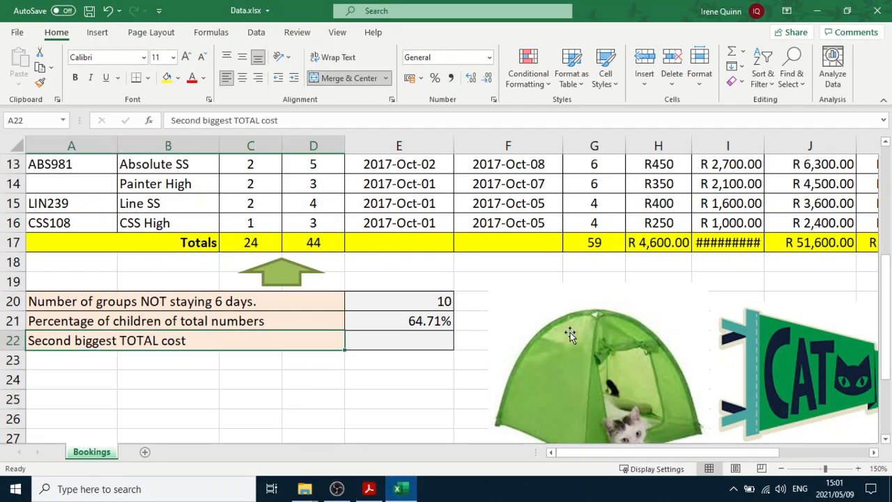
pyautogui.moveTo(764, 145); pyautogui.dragTo(775, 145)
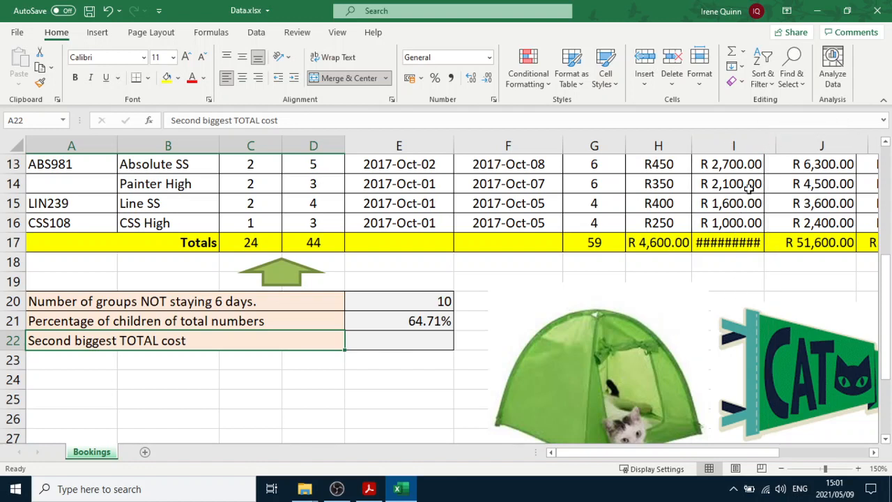
# - Enter the formula =LARGE(L5:L16,2) in E22 for the second biggest Total Plus VAT cost
pyautogui.click(408, 343)
pyautogui.write('=')
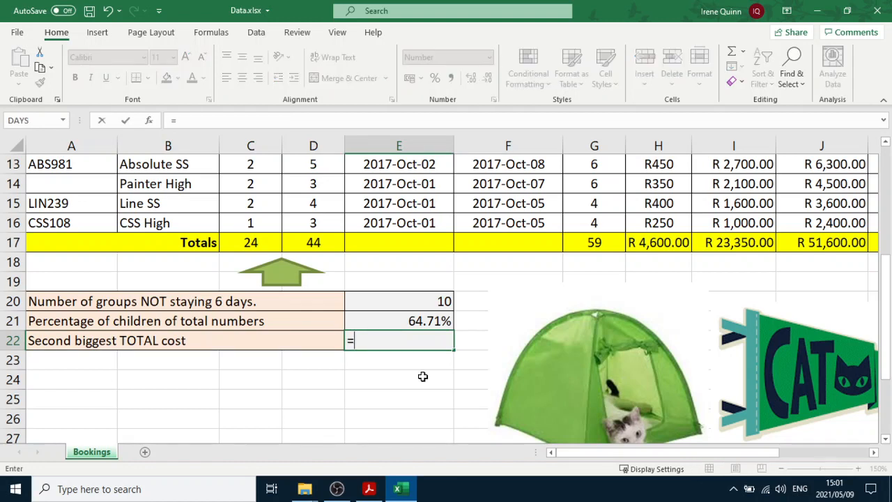
pyautogui.write('large')
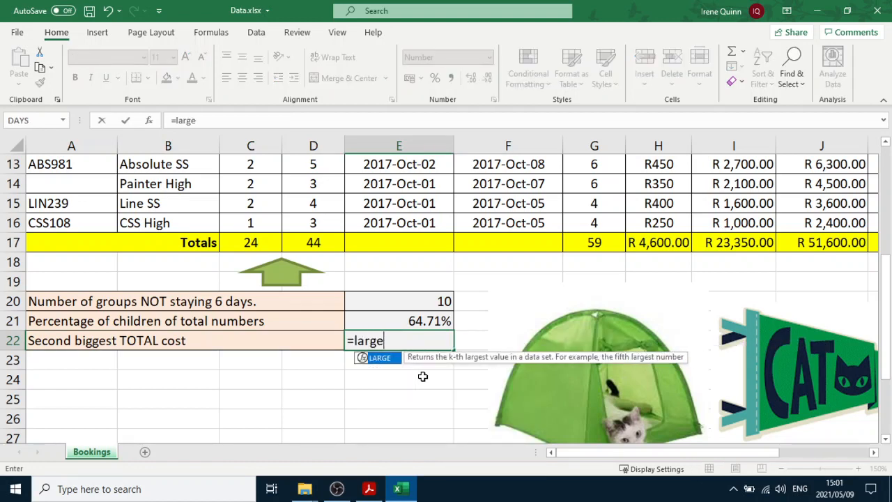
pyautogui.write('(')
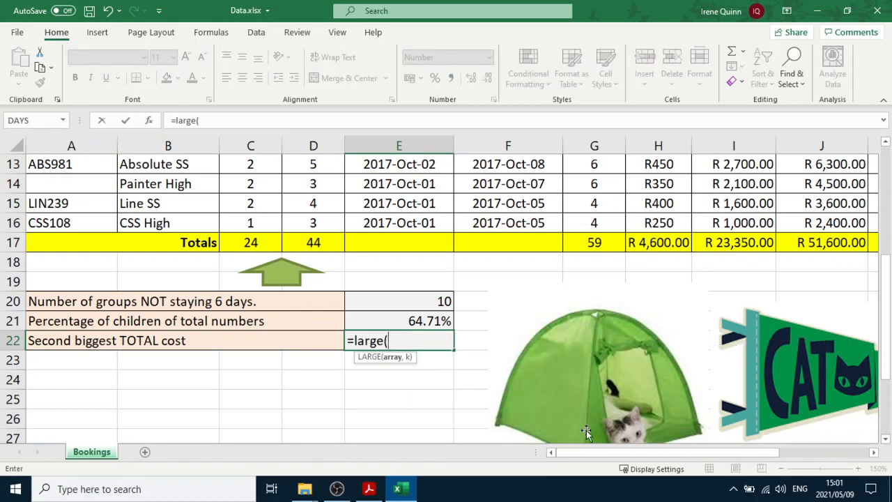
pyautogui.moveTo(620, 453); pyautogui.dragTo(688, 454)
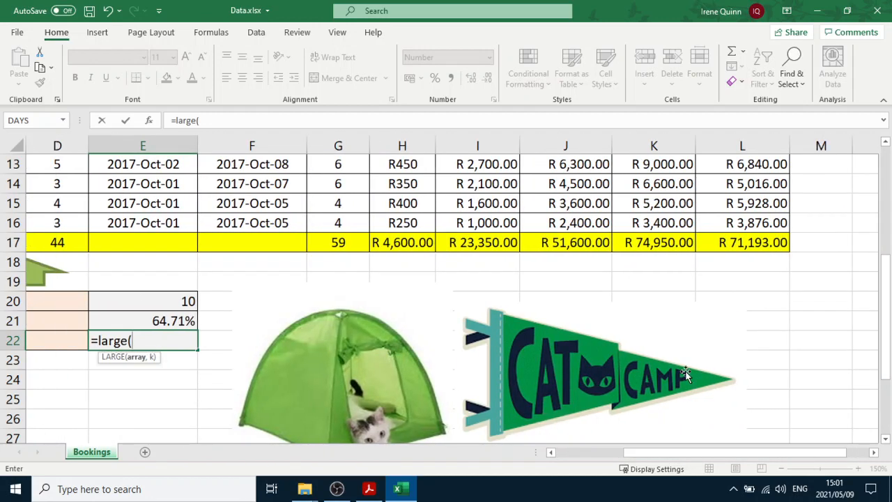
pyautogui.scroll(4, 679, 362)
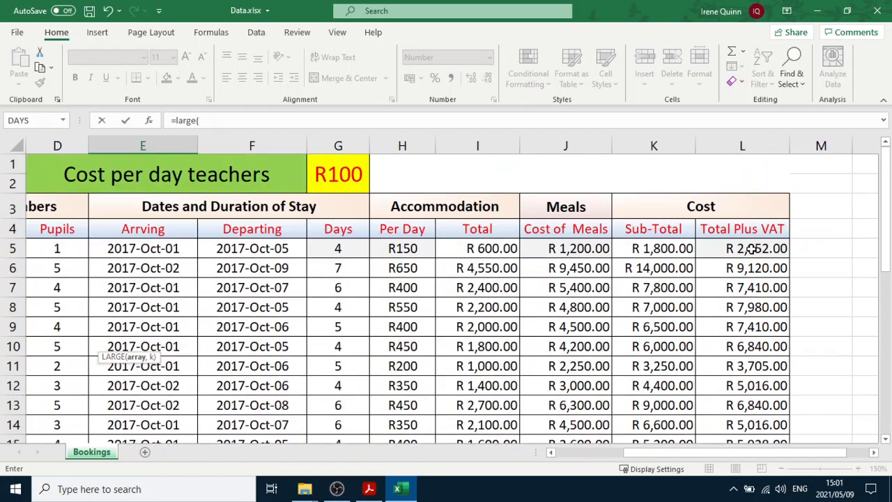
pyautogui.moveTo(749, 248); pyautogui.dragTo(753, 378)
pyautogui.moveTo(746, 458); pyautogui.dragTo(587, 442)
pyautogui.scroll(-2, 289, 398)
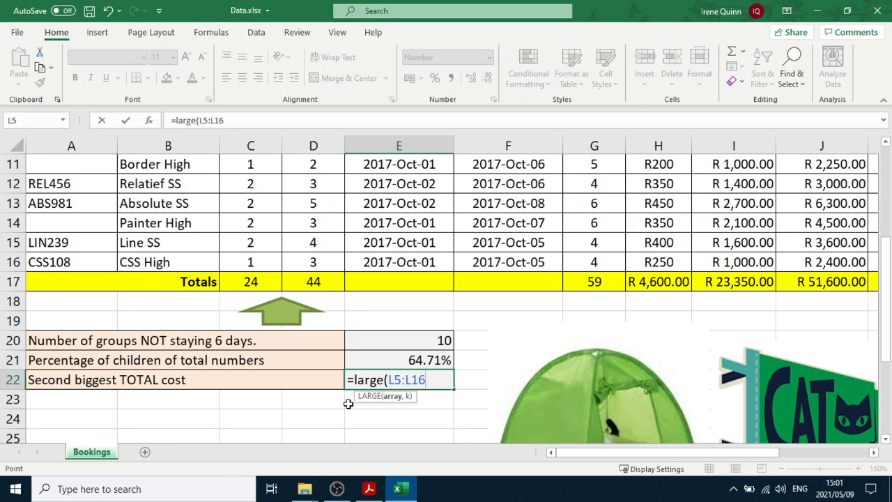
pyautogui.write(',2)')
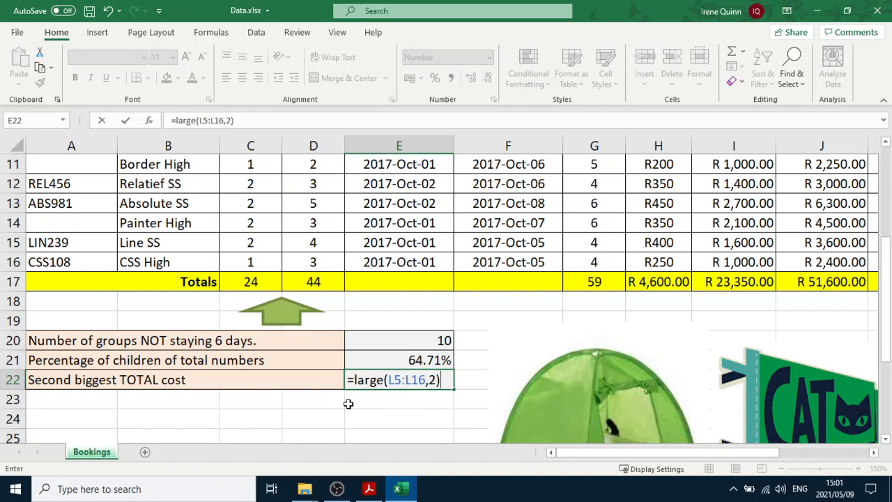
pyautogui.press('Return')
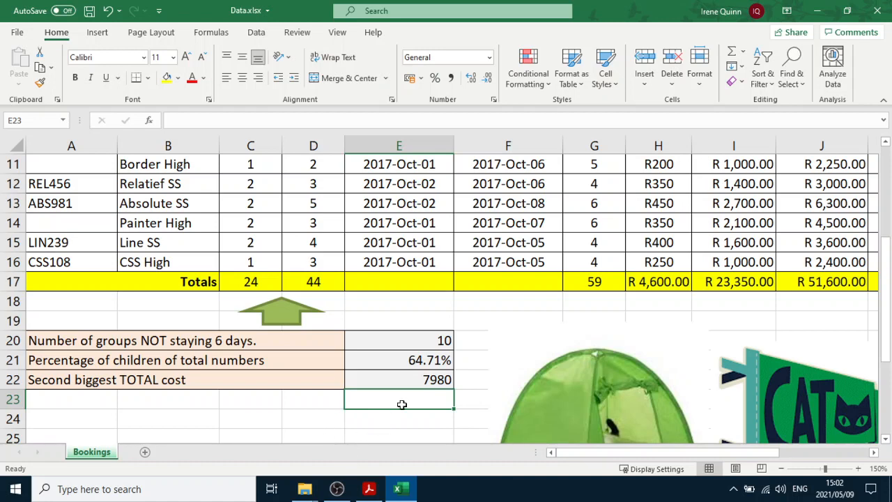
# - Format E22 as Currency with the R symbol and 2 decimal places, and switch back to Question.pdf in Acrobat Reader
pyautogui.click(416, 379)
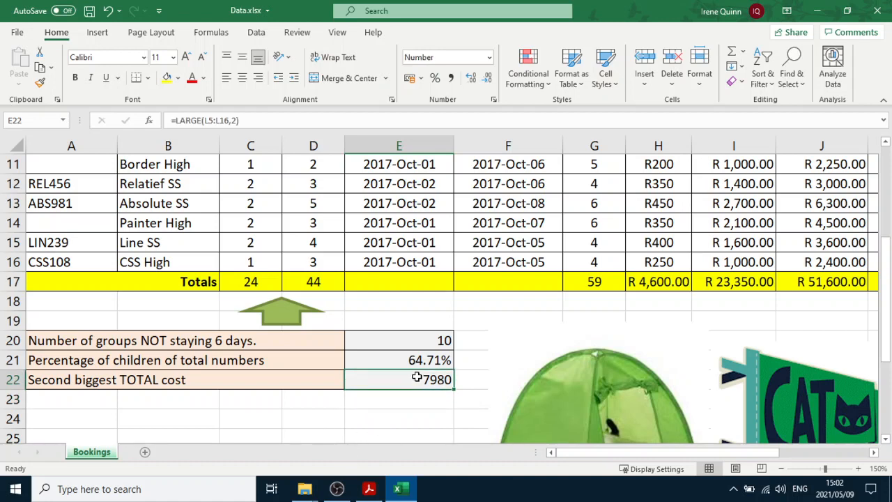
pyautogui.click(208, 99)
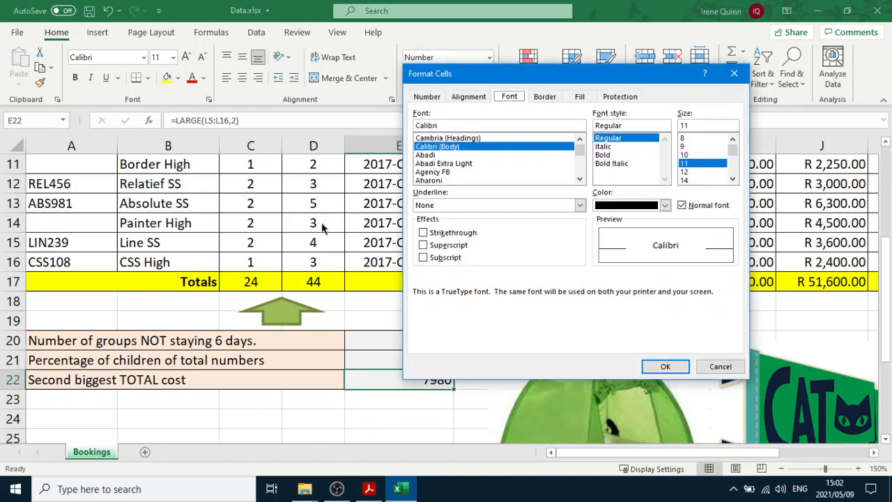
pyautogui.click(427, 98)
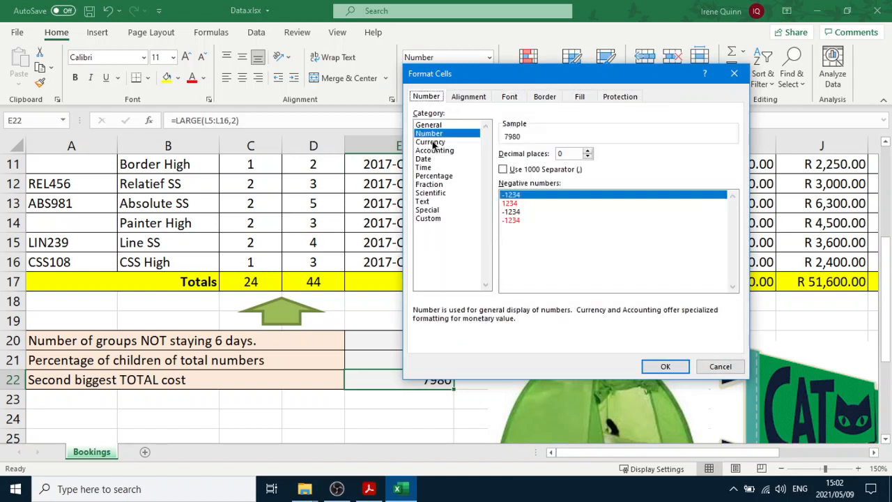
pyautogui.click(431, 142)
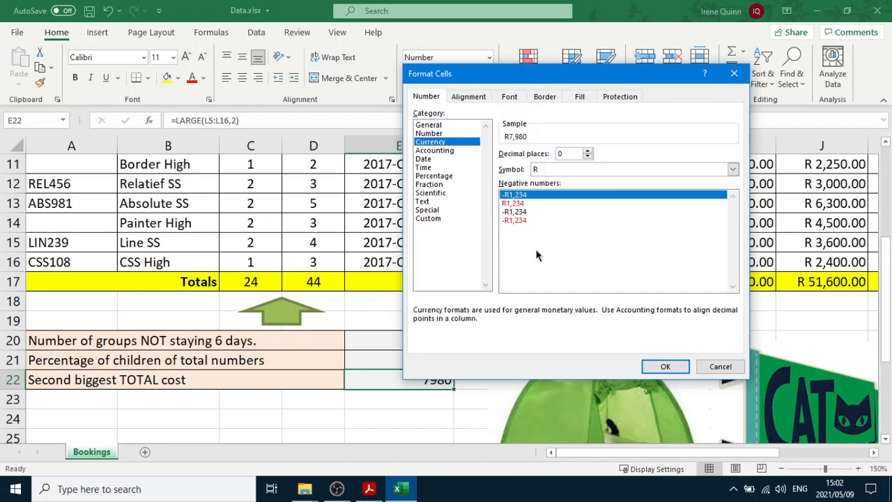
pyautogui.click(589, 151)
pyautogui.click(589, 151)
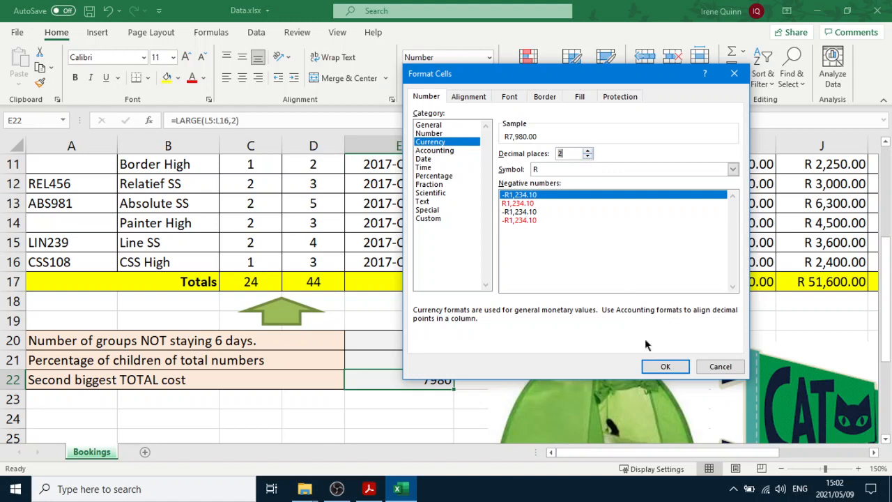
pyautogui.click(666, 367)
pyautogui.click(490, 387)
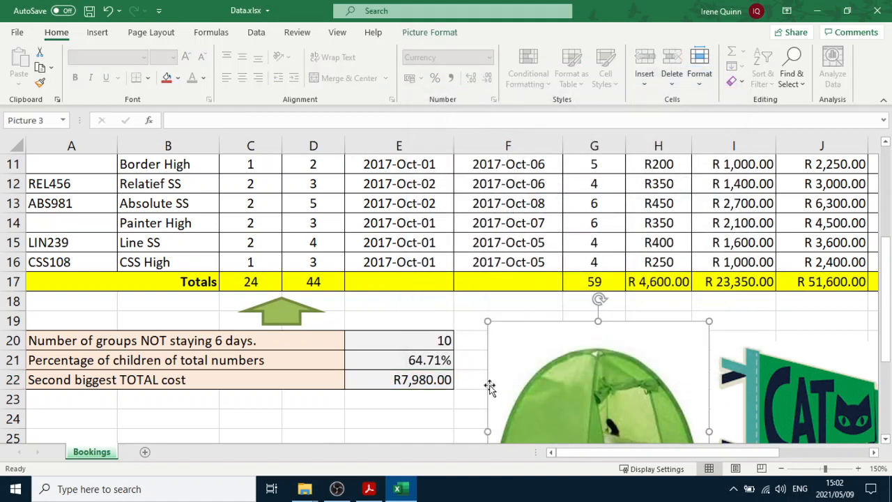
pyautogui.click(369, 489)
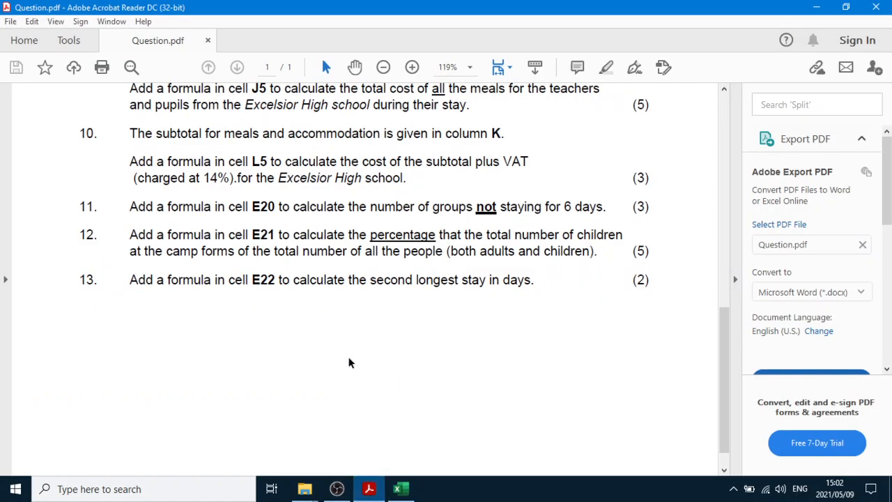